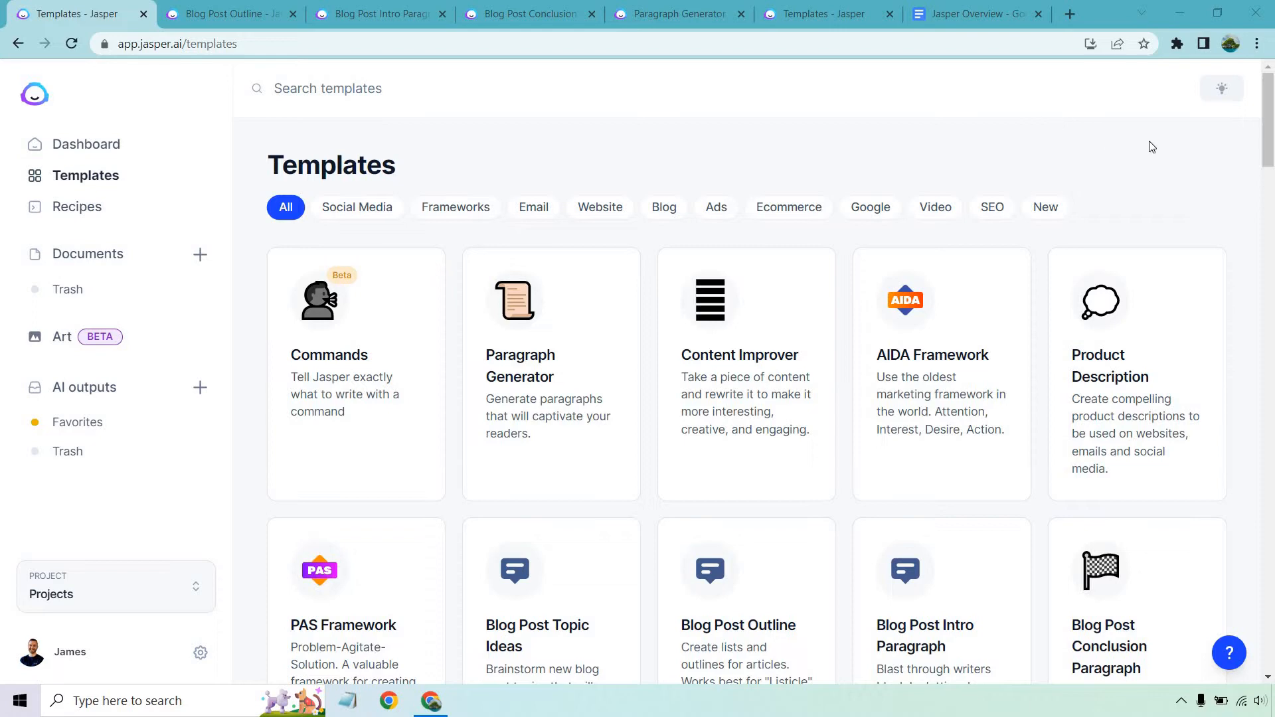
Browse the Video, Blog, Website, Email and Frameworks templates, then open the Blog Post Outline form.
left_click_drag(1270, 133, 1272, 80)
left_click(938, 211)
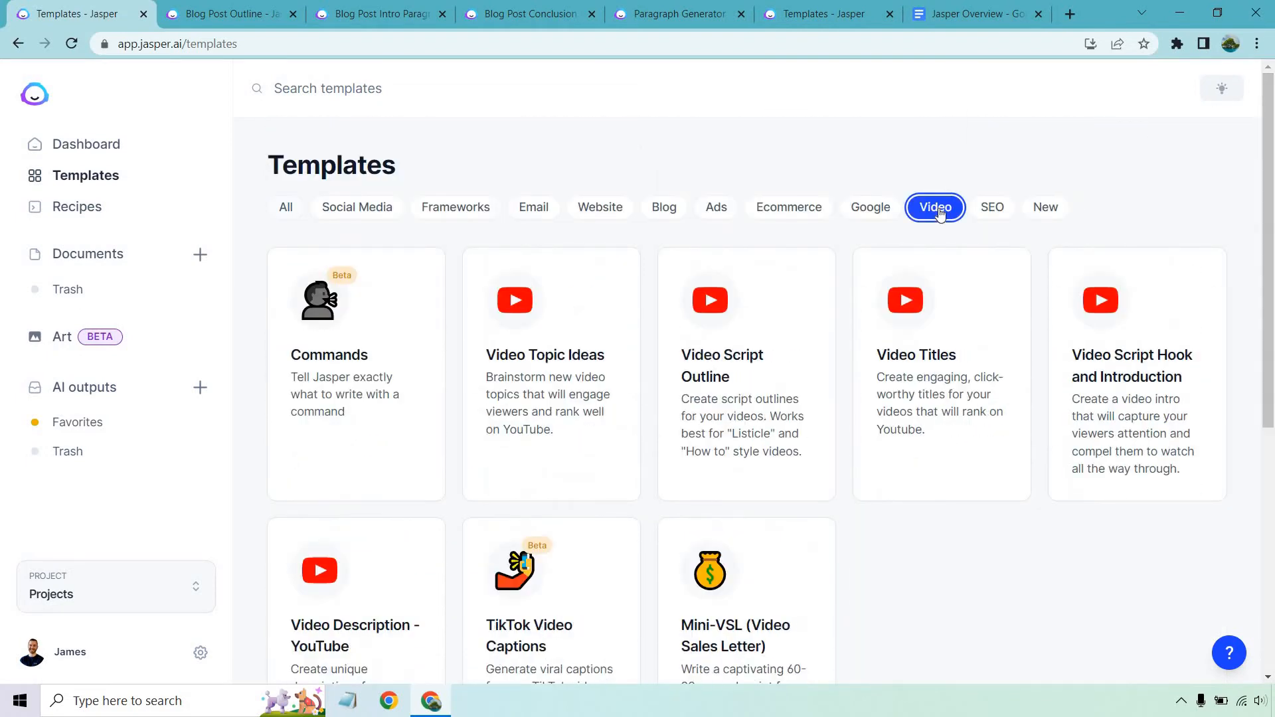
left_click(652, 213)
left_click(606, 212)
left_click(529, 209)
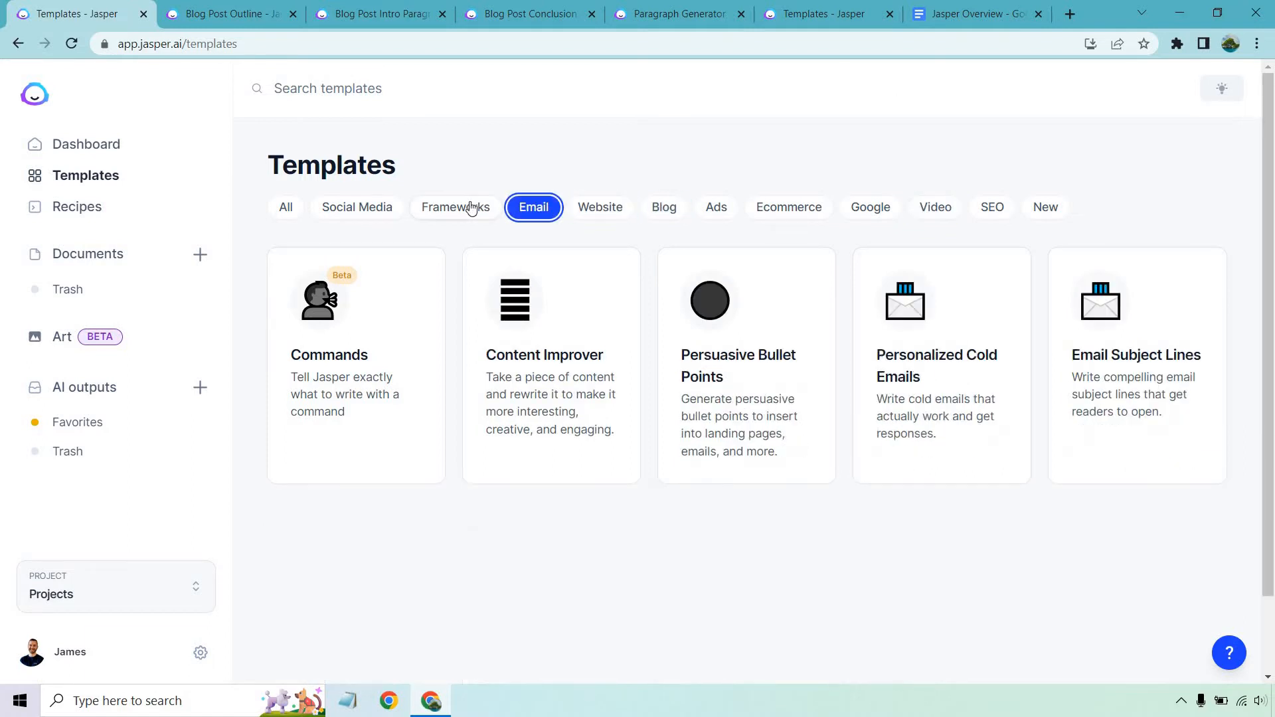
left_click(468, 210)
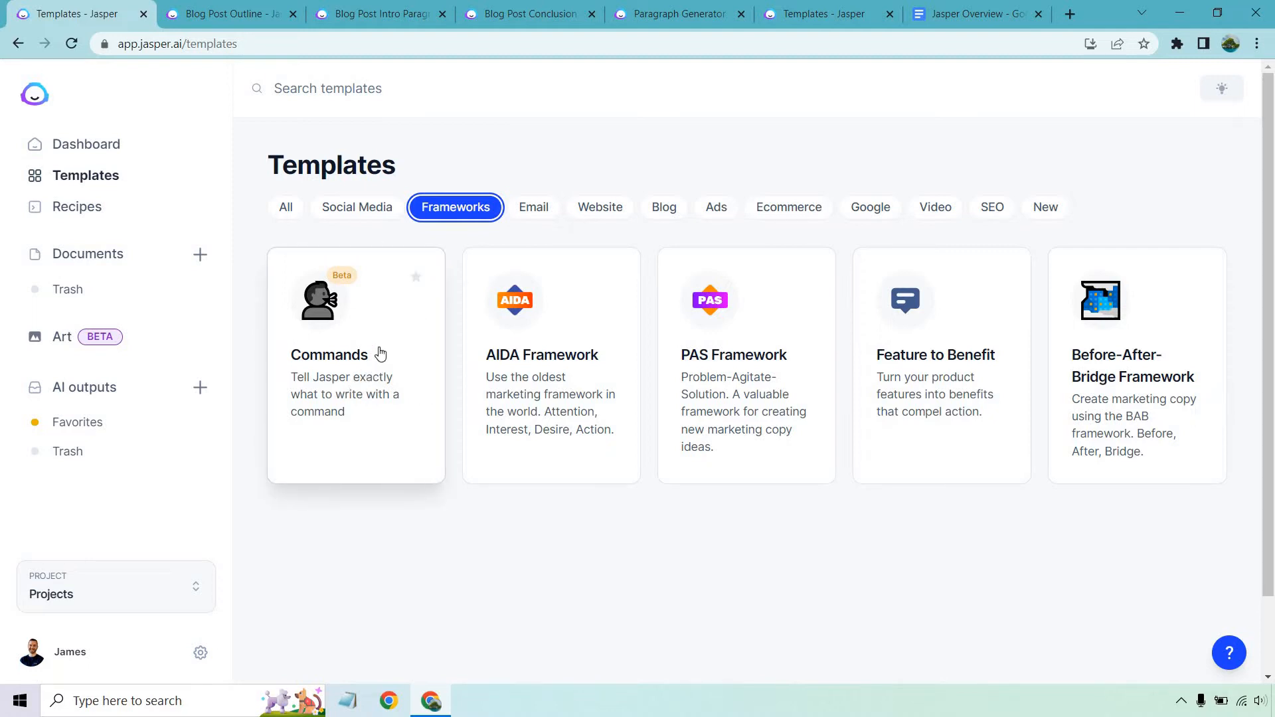
left_click(289, 211)
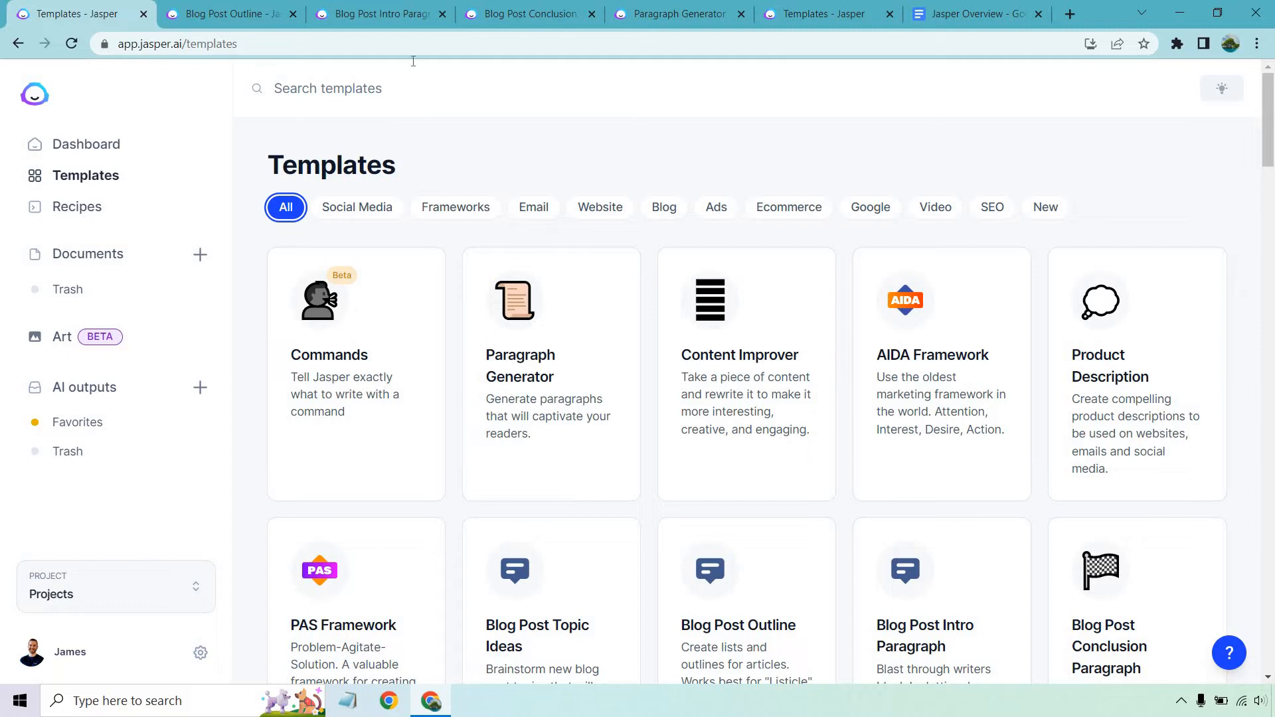
left_click(226, 14)
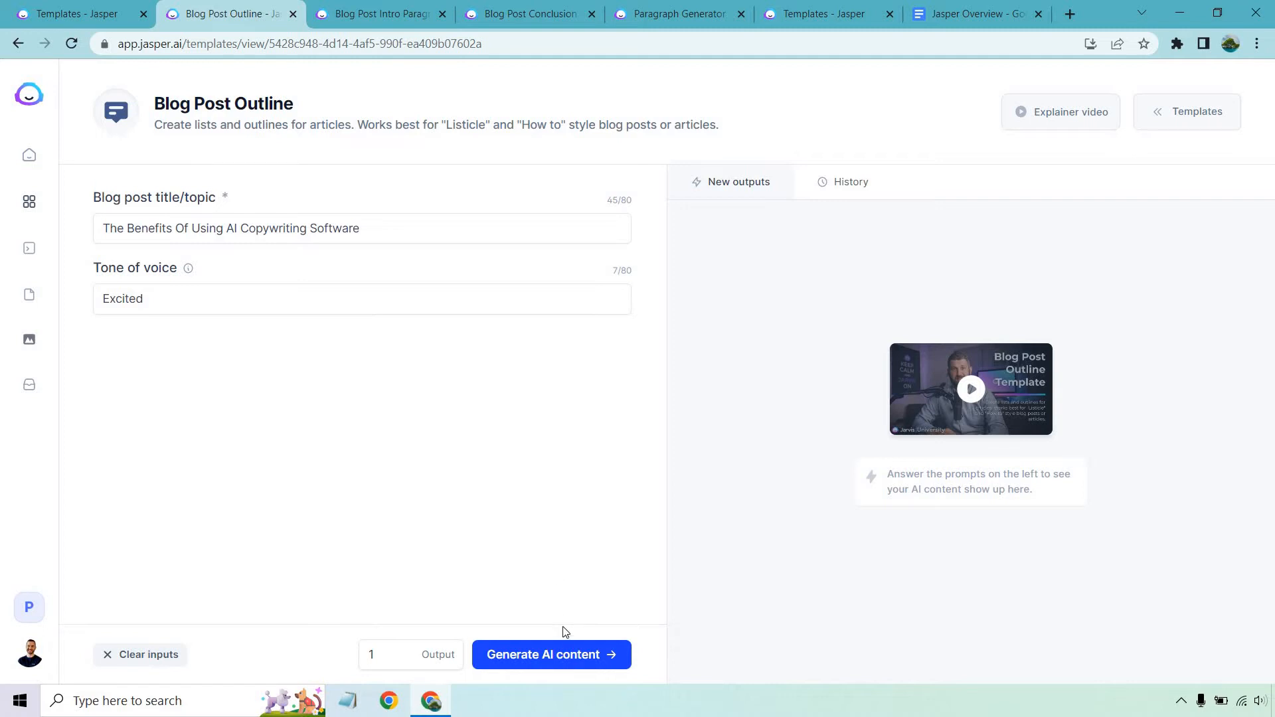
Generate and copy a six-question outline about AI copywriting software.
left_click(563, 657)
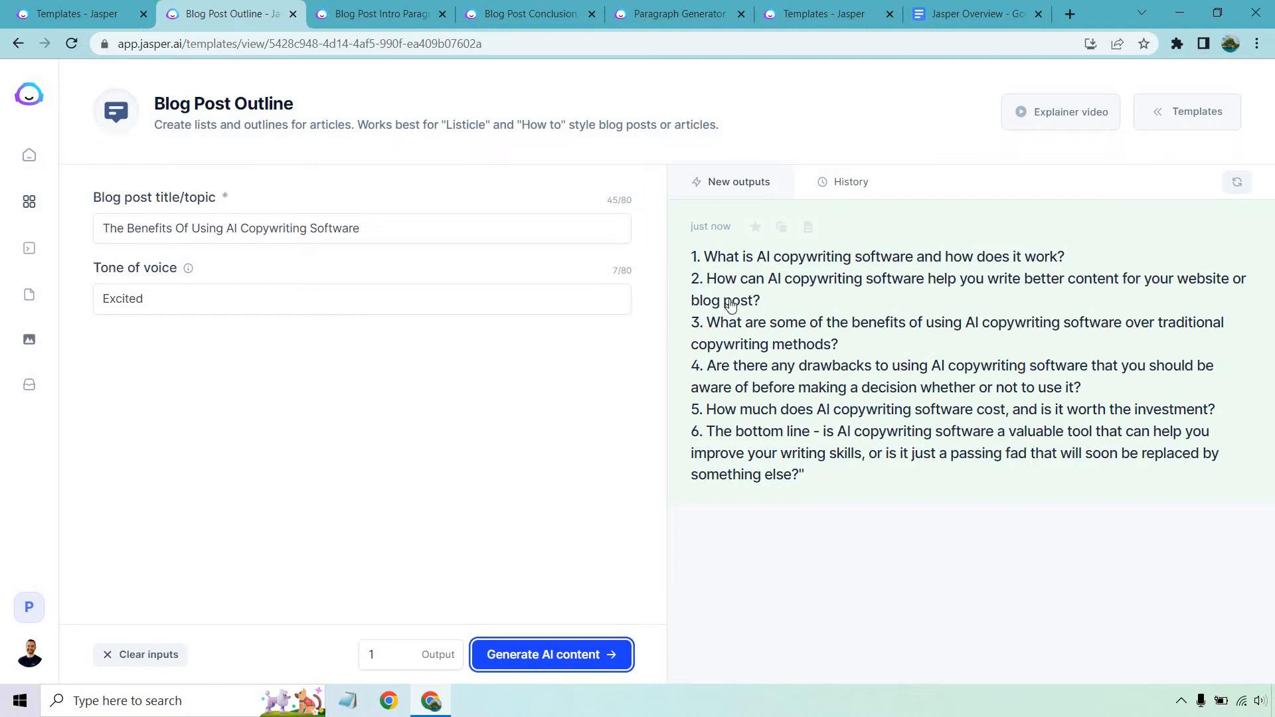
left_click(782, 227)
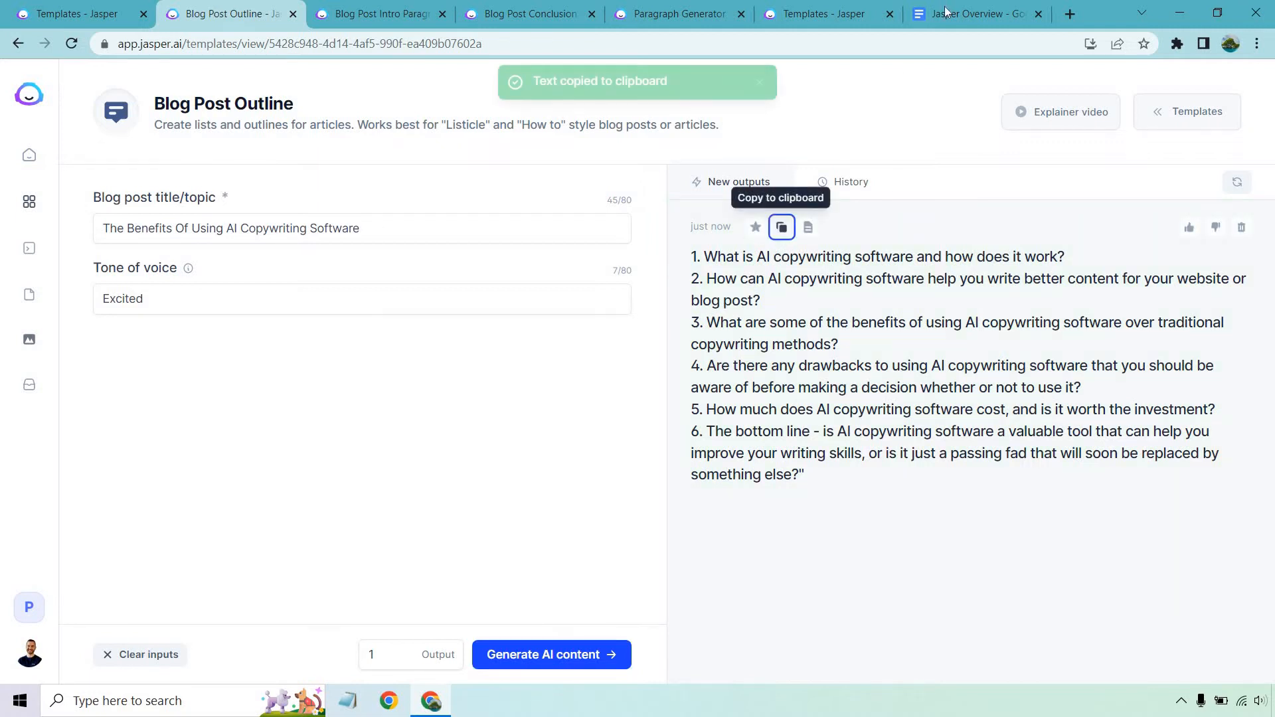
left_click(976, 13)
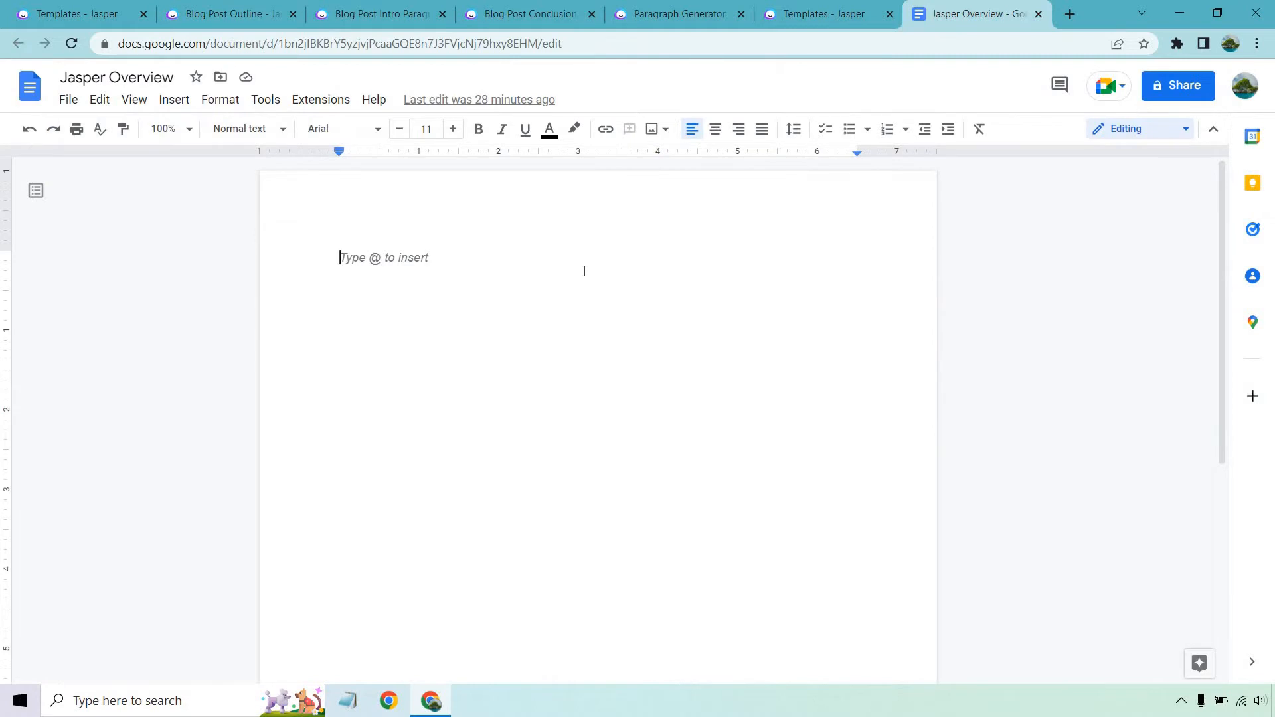
Paste the six outline questions into the Jasper Overview doc and strip their numbering.
key("ctrl+v")
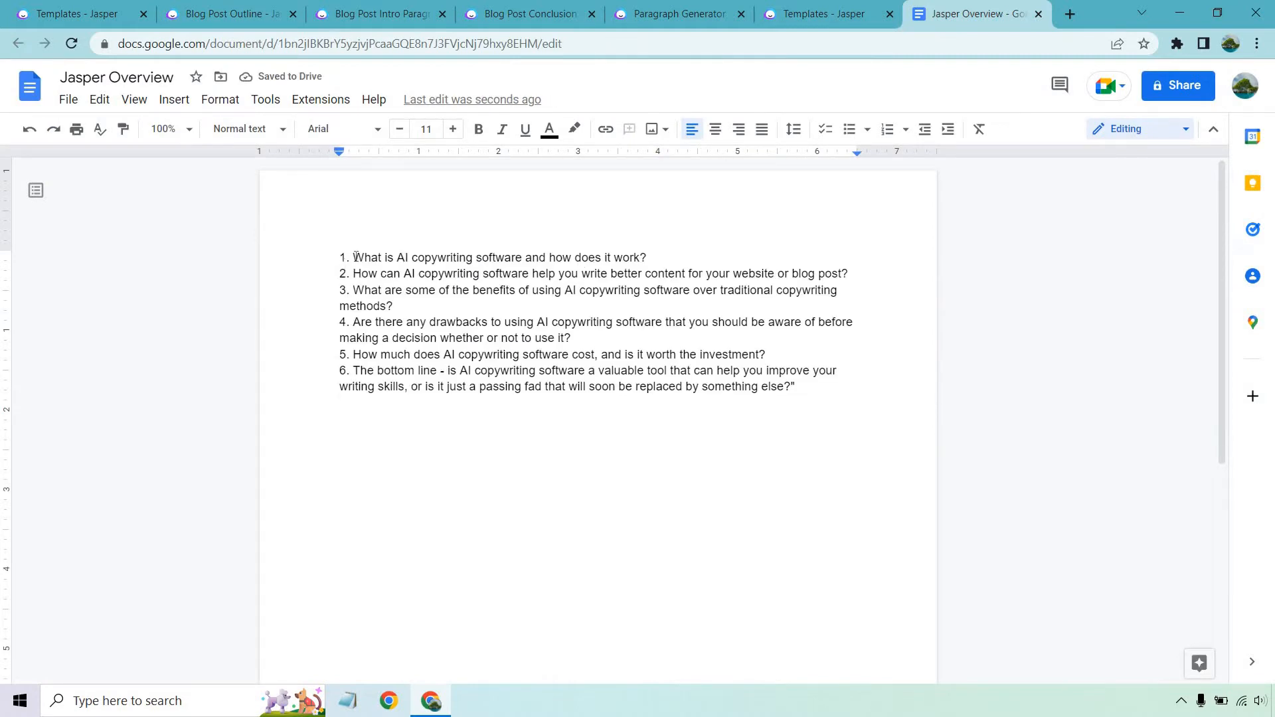
left_click(355, 257)
key("BackSpace")
key("BackSpace")
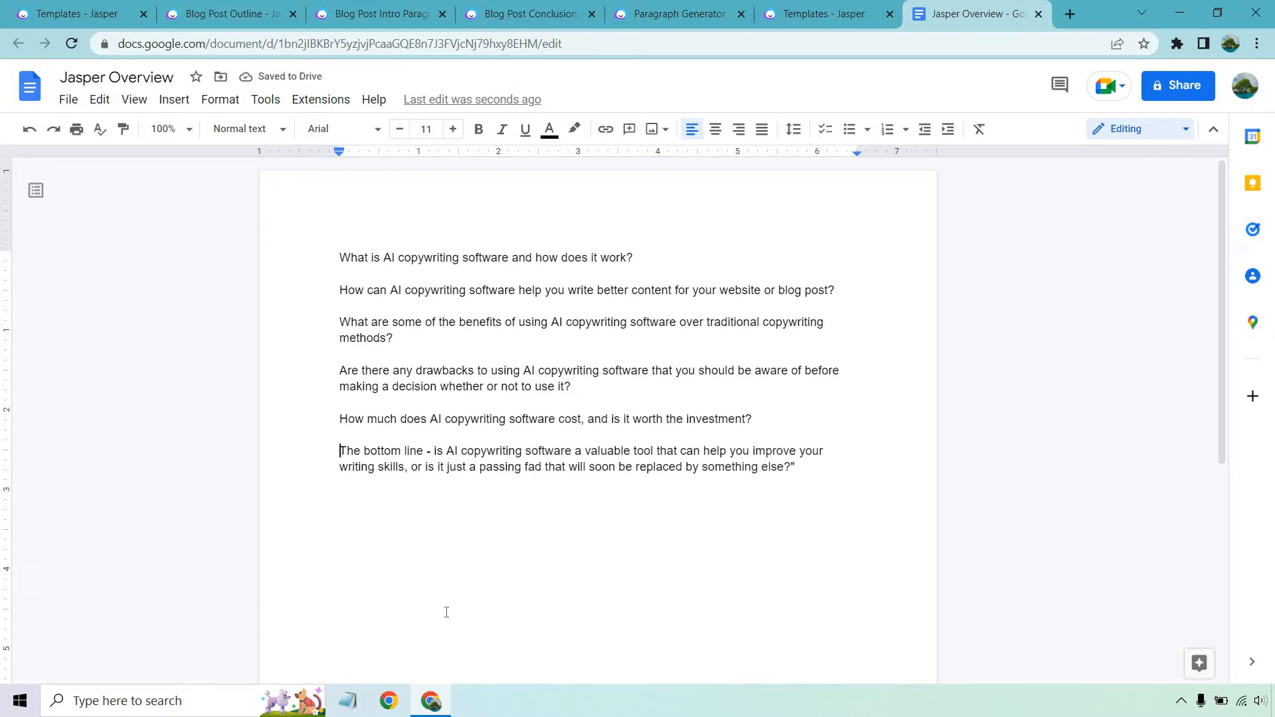
left_click(380, 14)
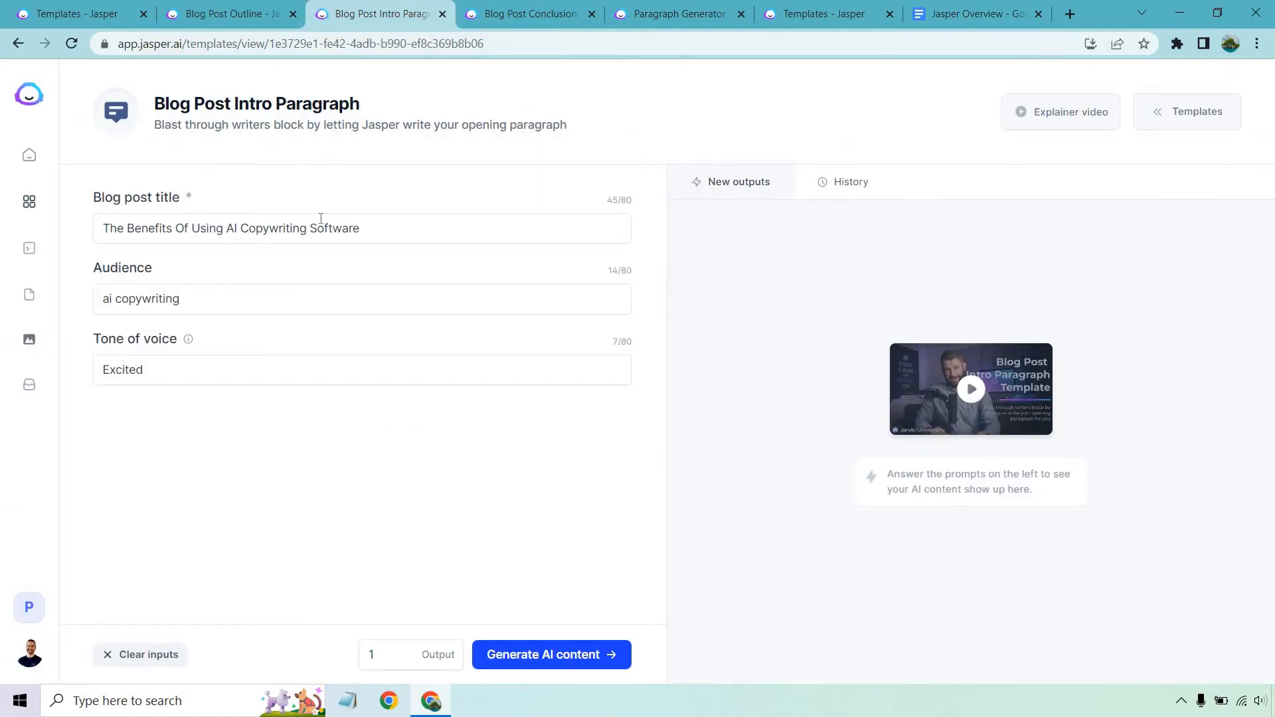
Set the audience to 'marketers', then generate and copy the intro paragraph.
triple_click(228, 293)
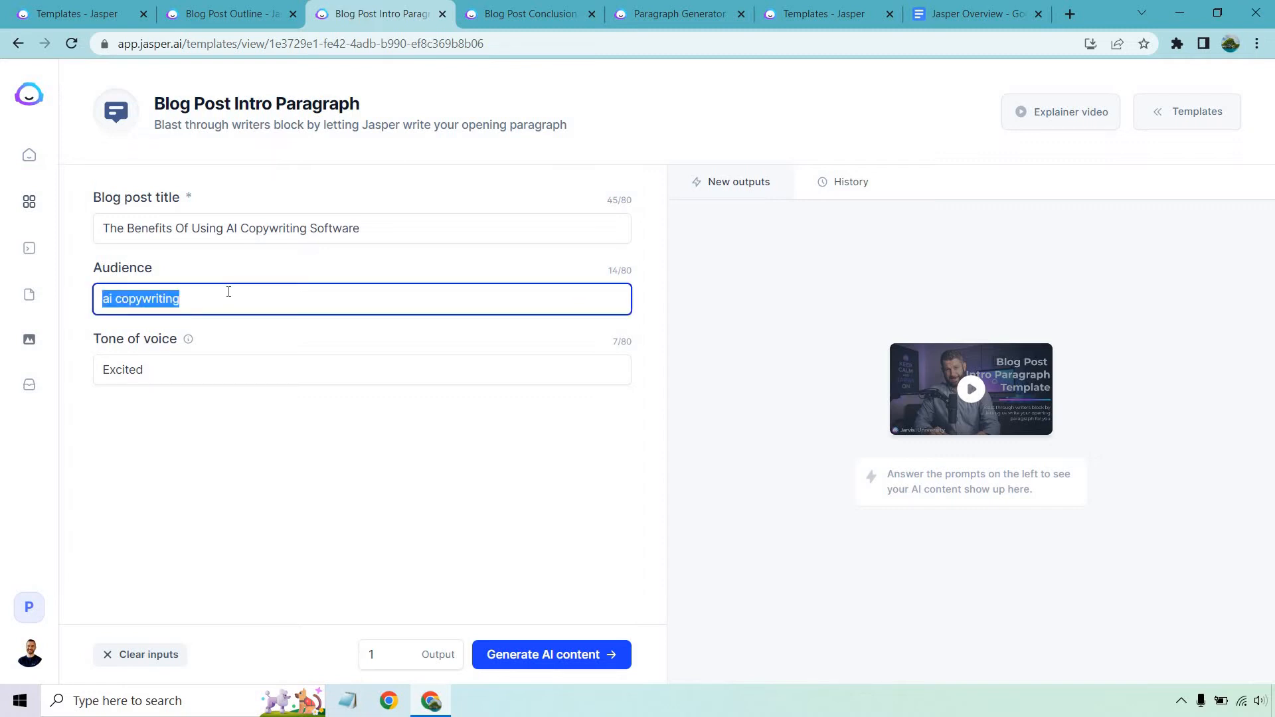
type("marketers")
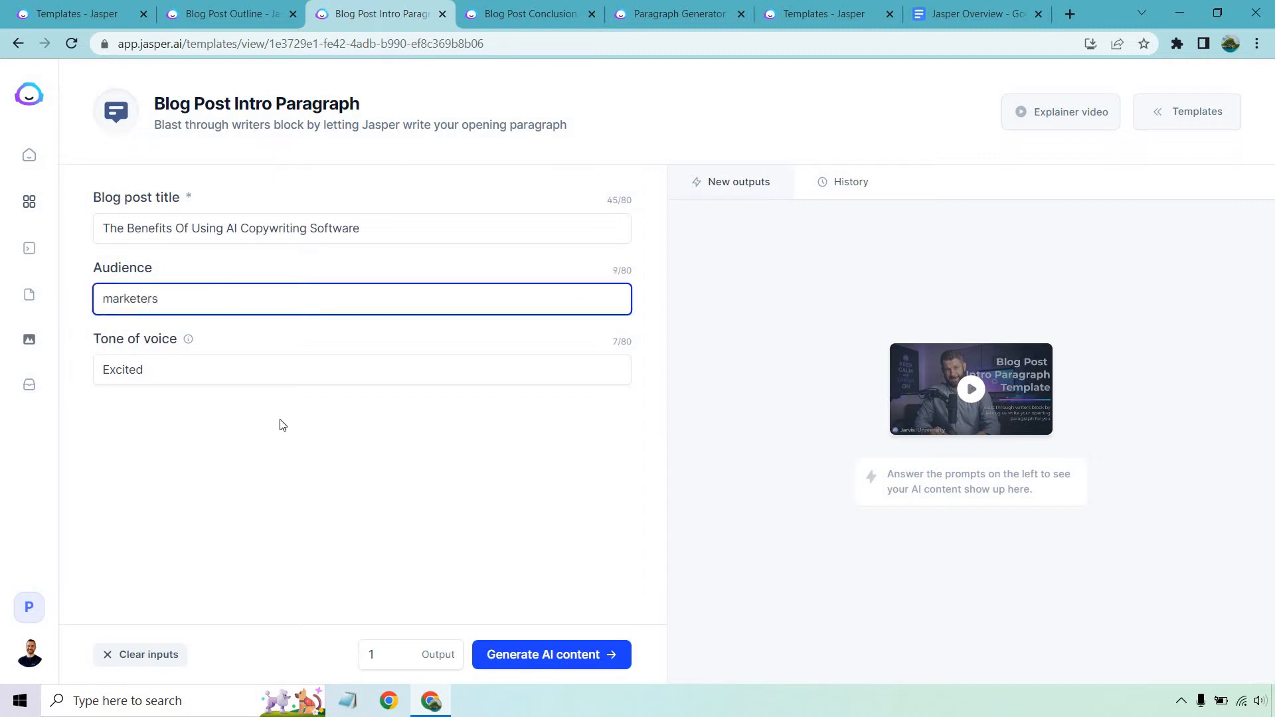
left_click(383, 463)
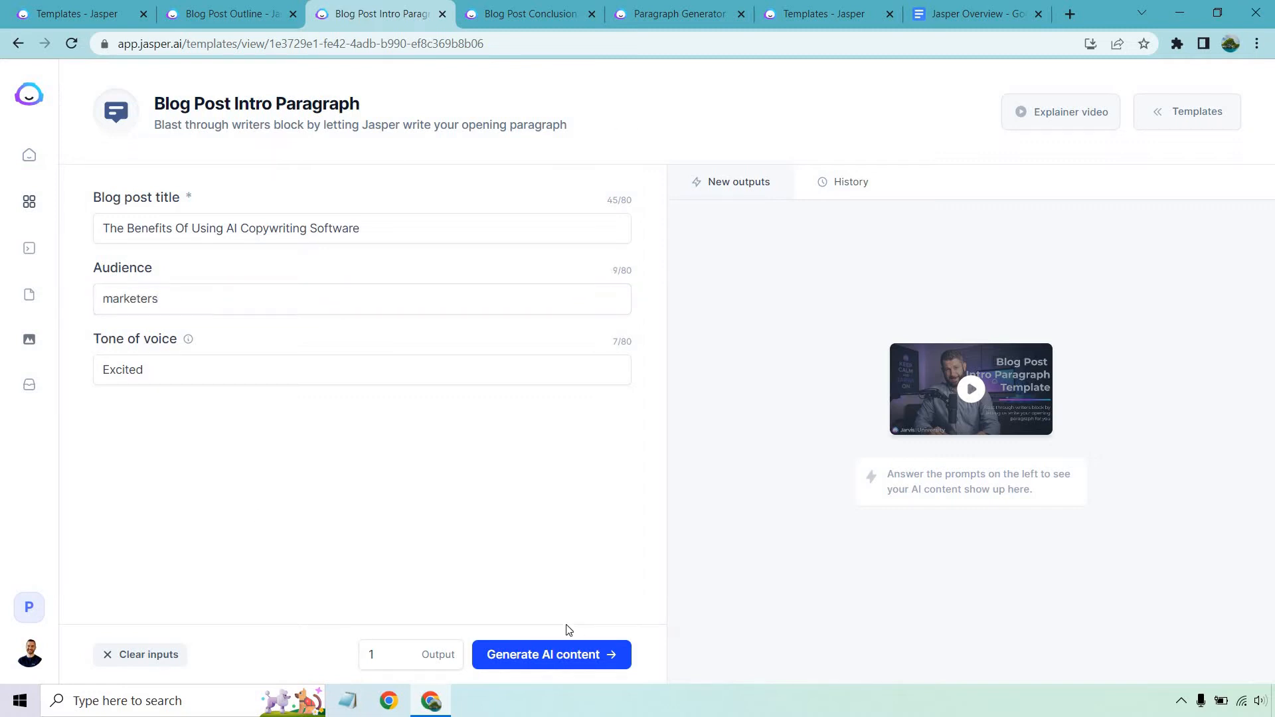
left_click(562, 654)
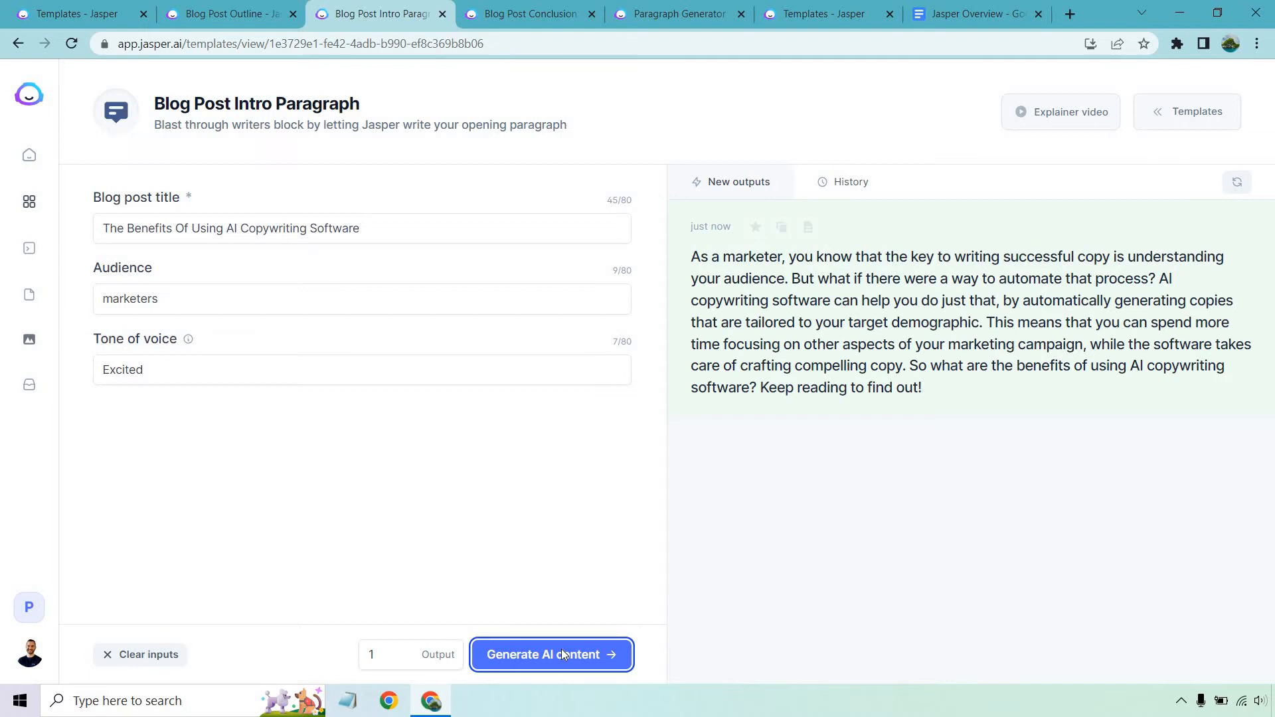
left_click(782, 228)
left_click(976, 13)
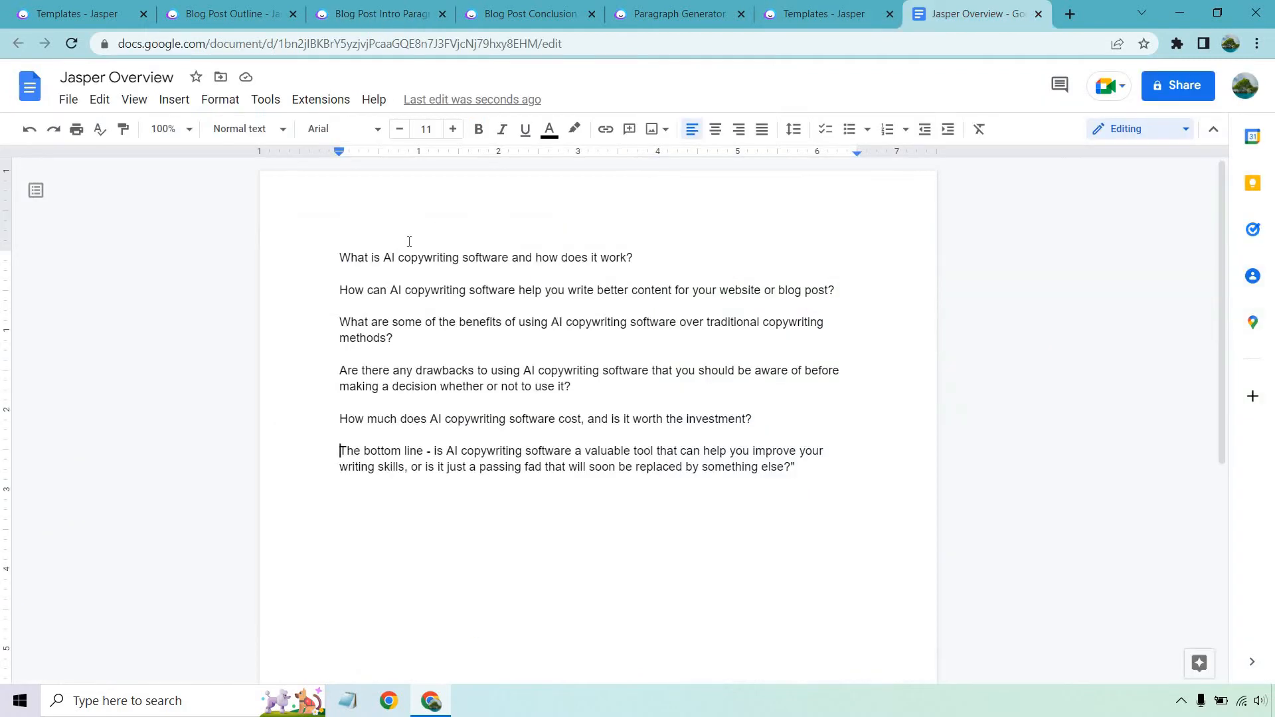
Paste the intro paragraph at the top of the document, above the outline questions.
left_click(340, 257)
key("ctrl+v")
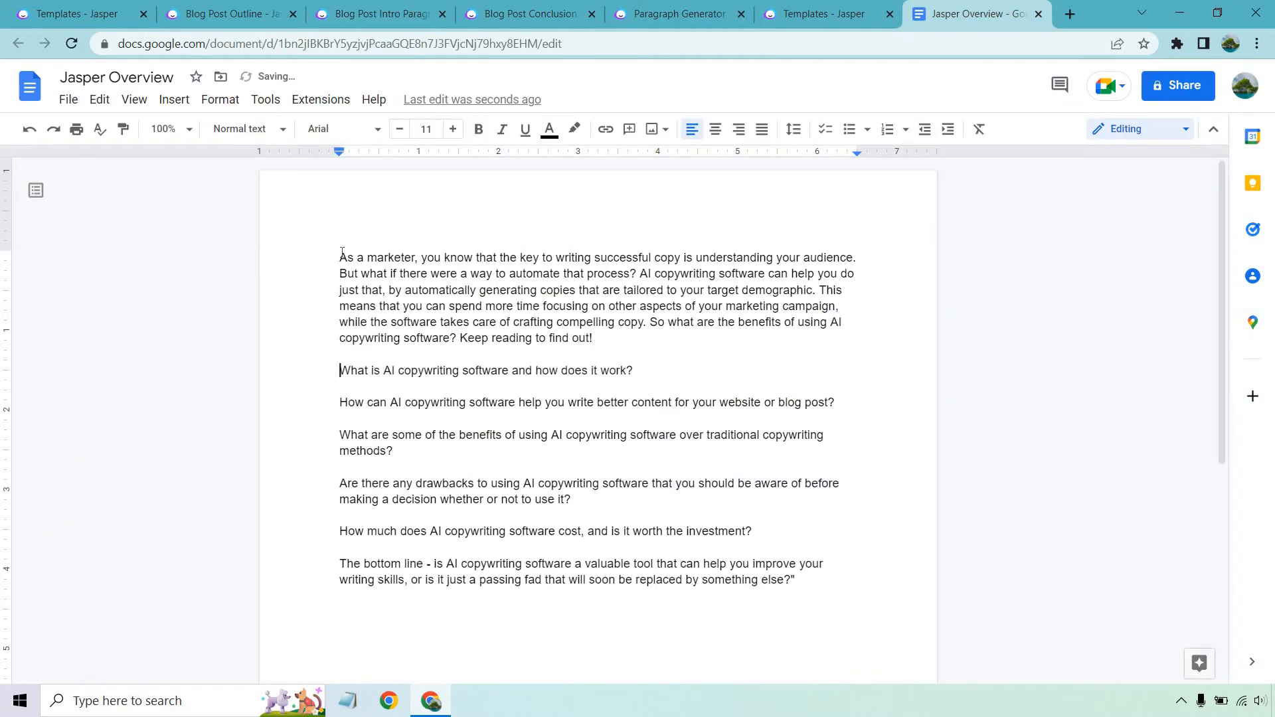
left_click(503, 5)
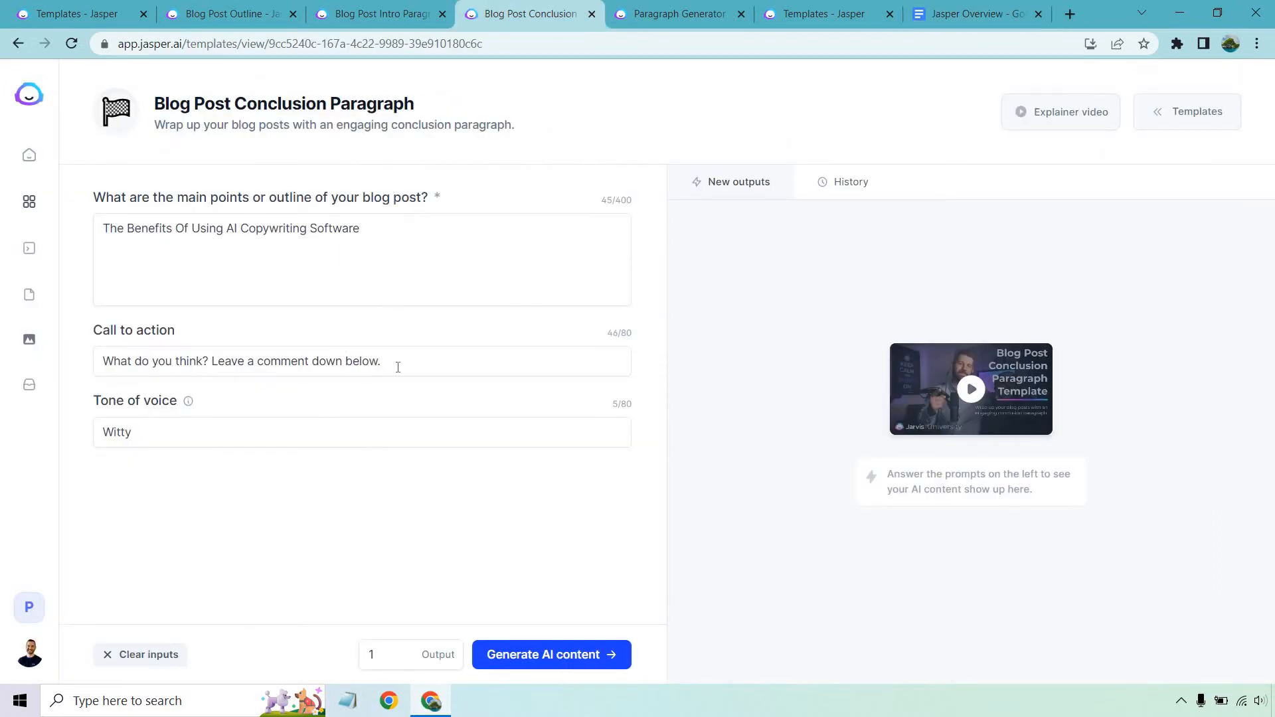
Generate and copy a witty conclusion paragraph ending with a leave-a-comment call to action.
left_click(539, 662)
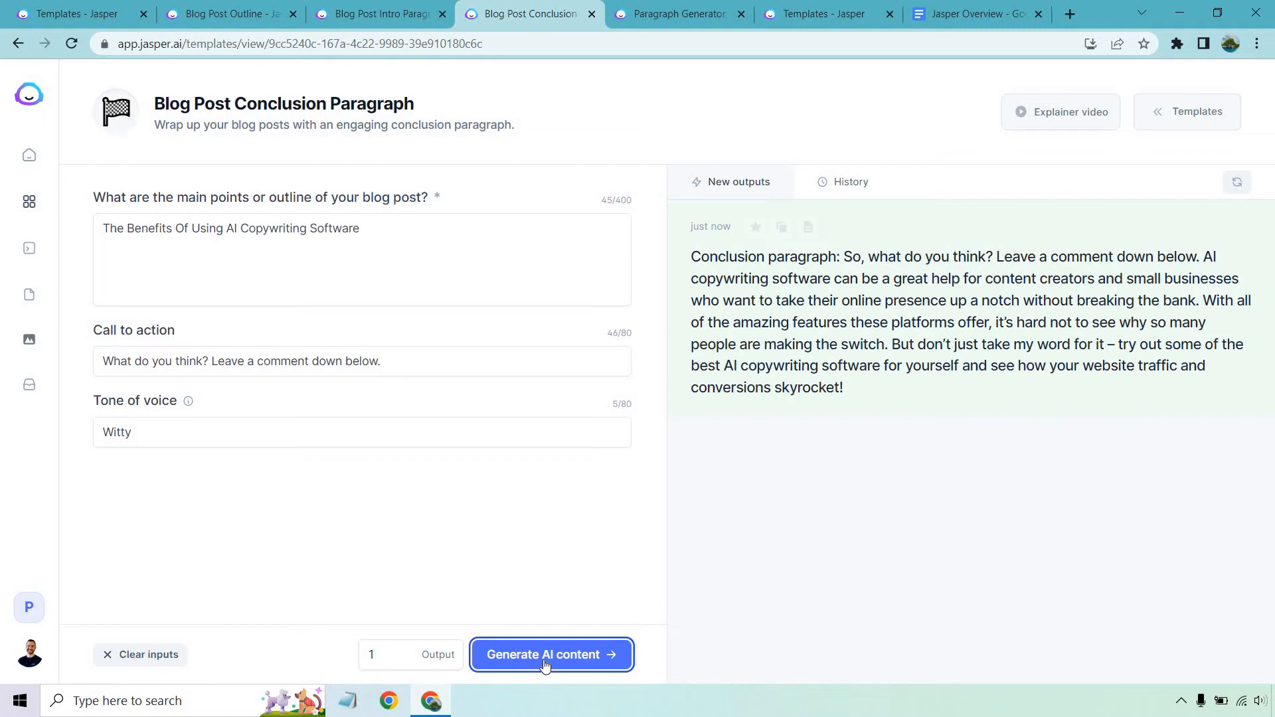
left_click(782, 227)
left_click(971, 14)
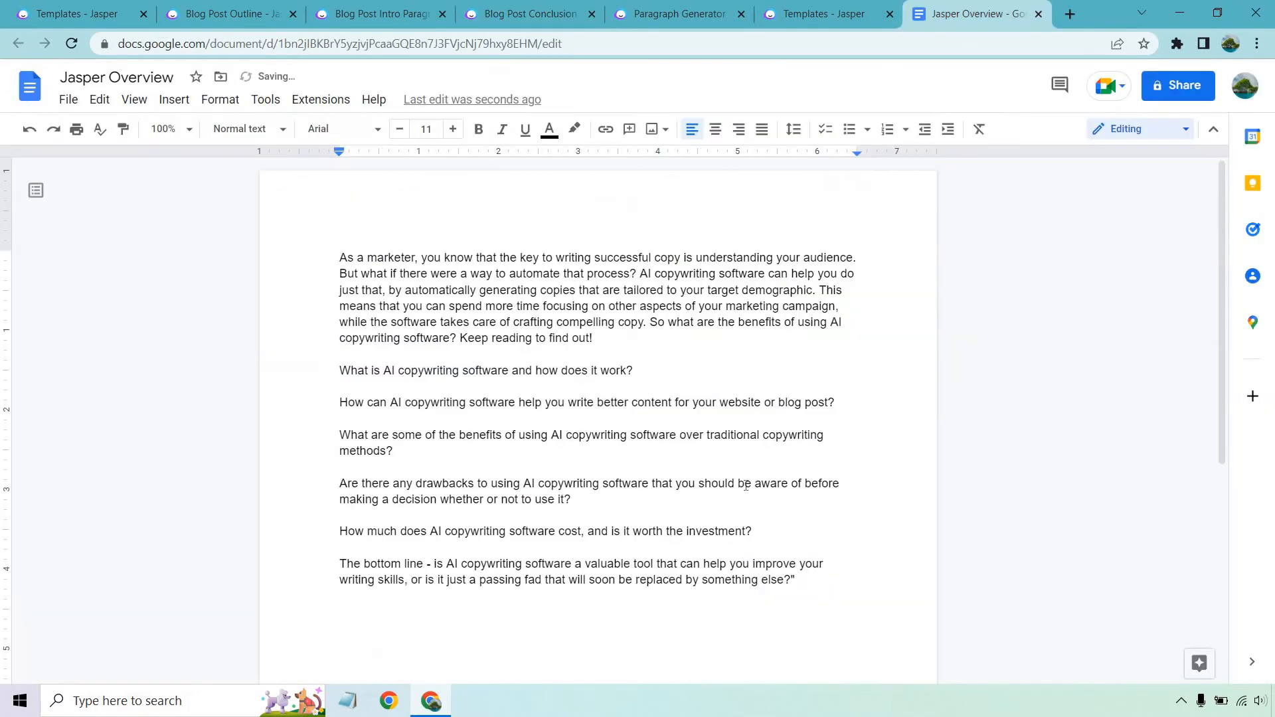
Append the conclusion paragraph after a blank line and select the first outline question.
left_click(826, 574)
key("Return")
key("Return")
key("ctrl+v")
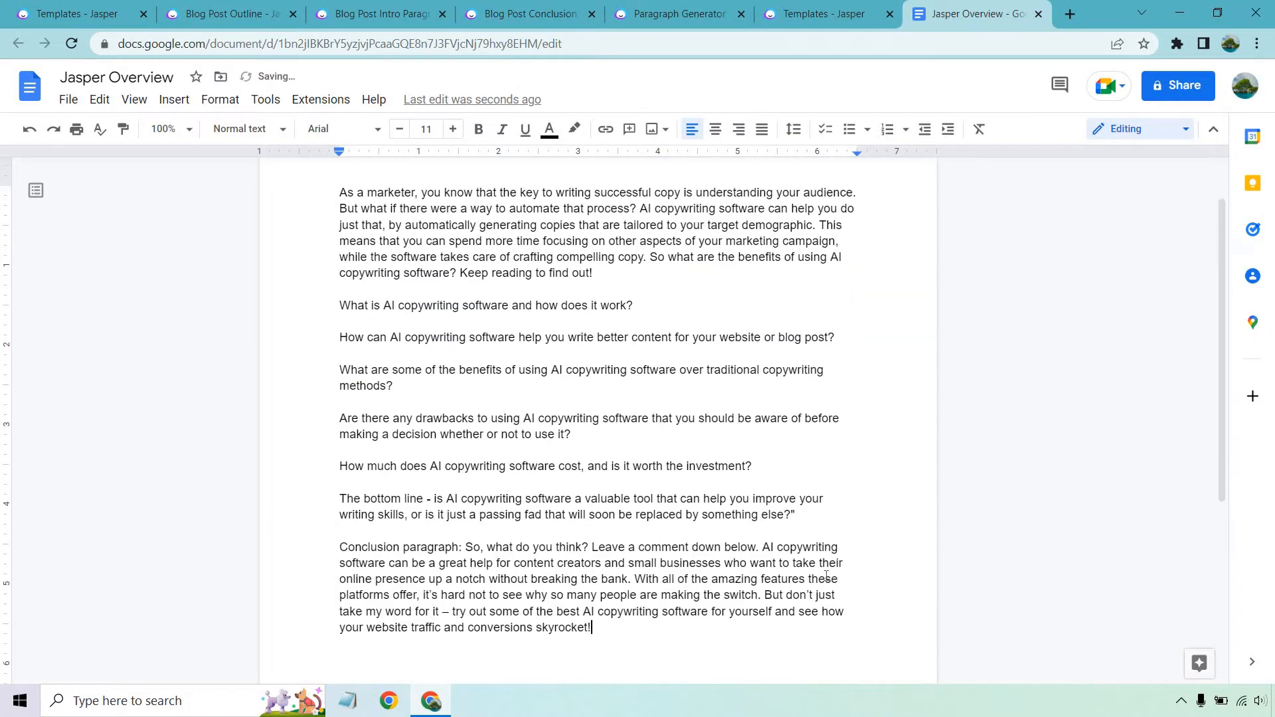
left_click_drag(638, 308, 341, 311)
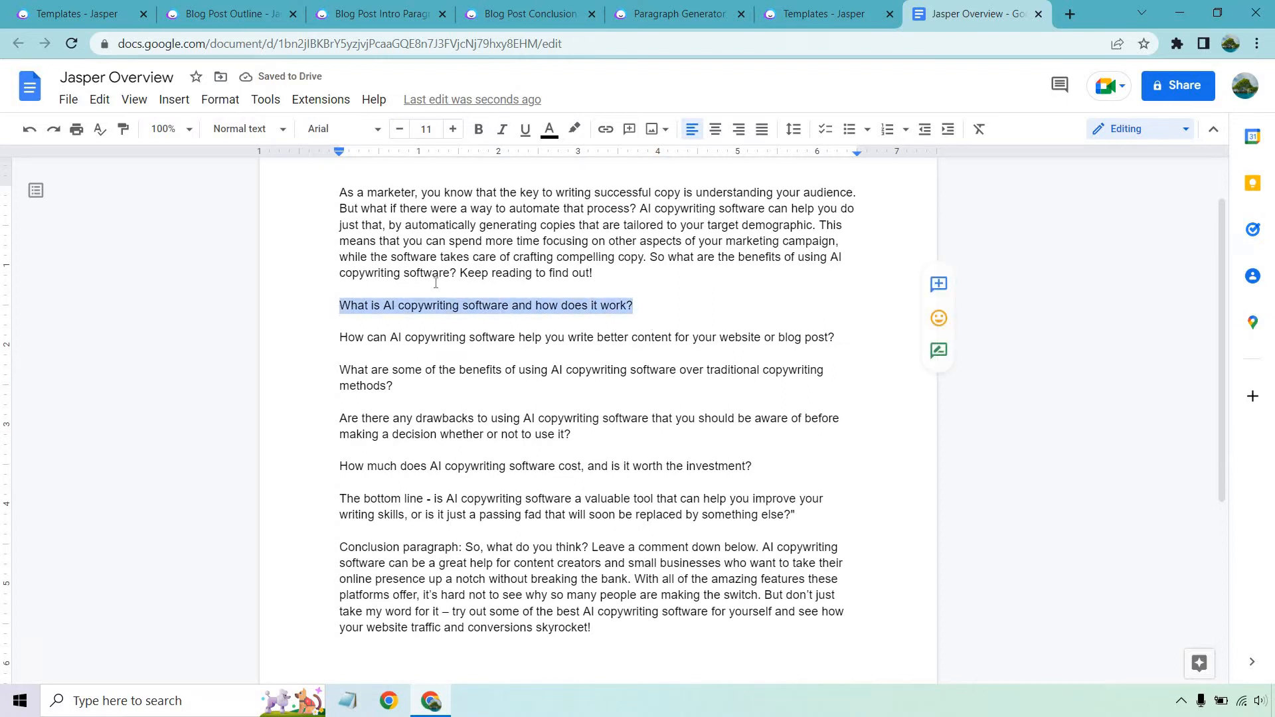
left_click(672, 13)
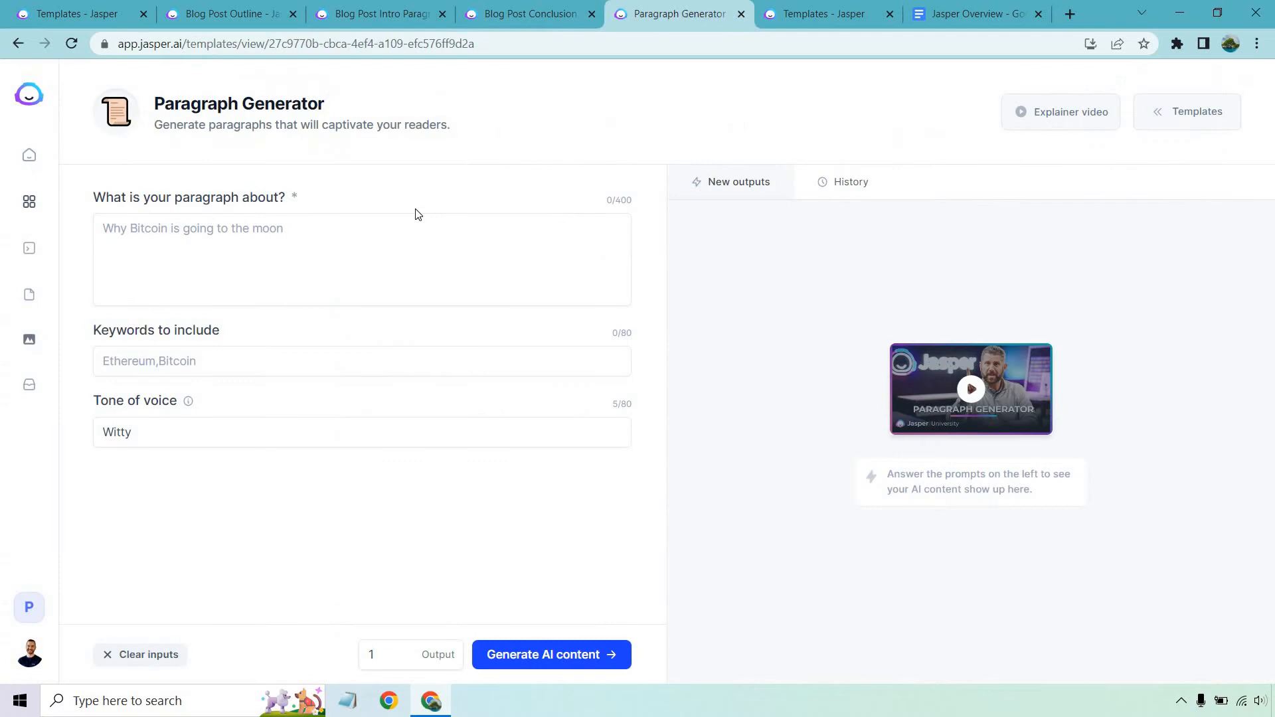
Generate and copy paragraphs for the first question, with keywords 'ai copywriting software' and Excited tone.
left_click(294, 241)
key("ctrl+v")
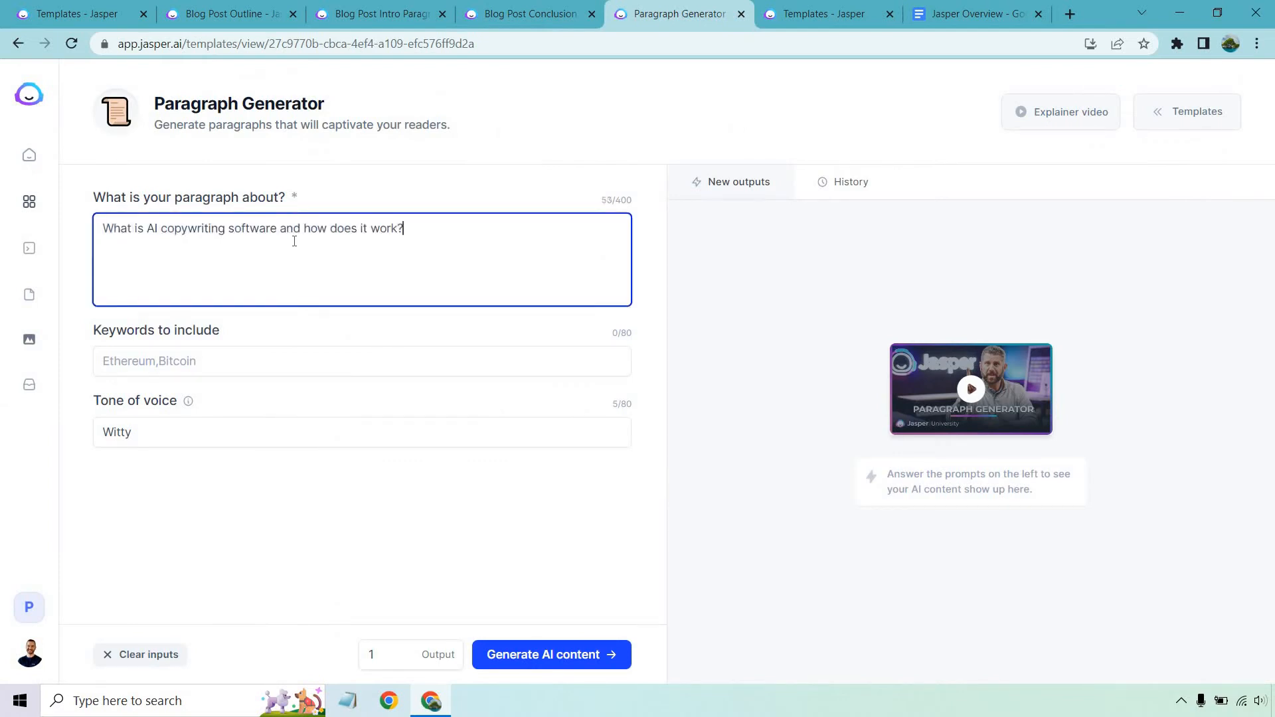
left_click(234, 357)
type("ai copywri")
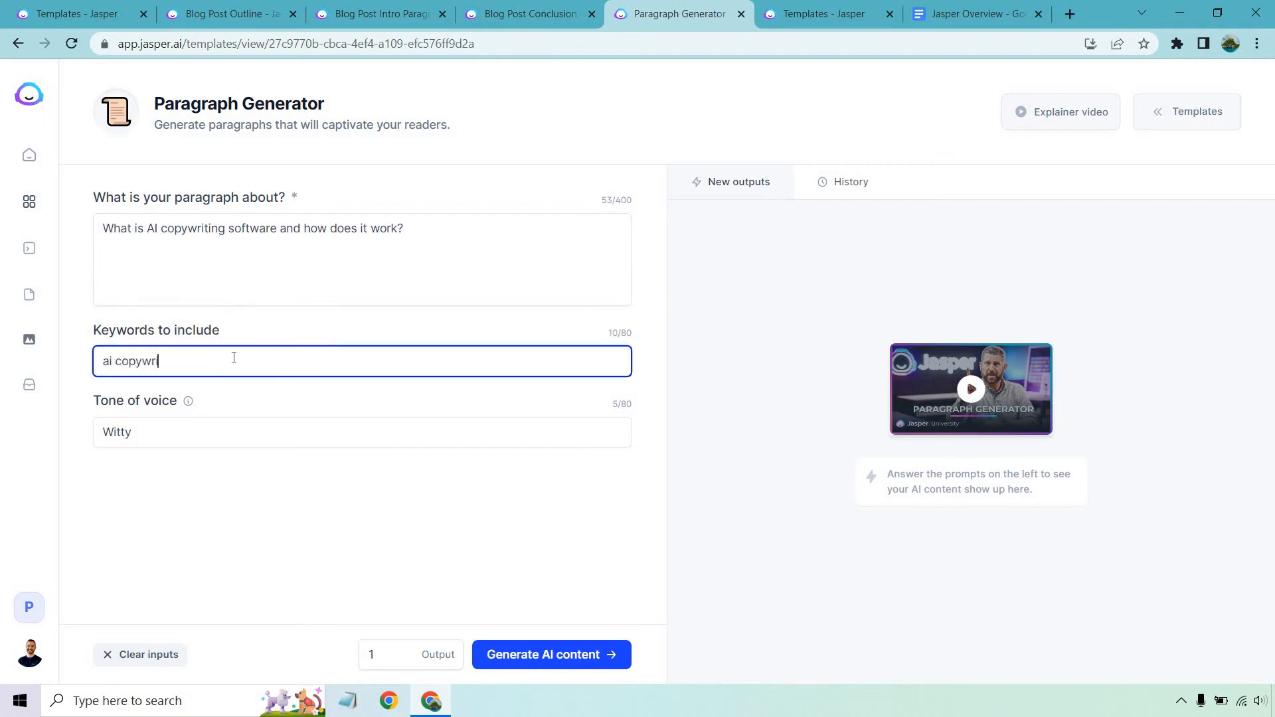
type("ting software")
left_click(296, 451)
double_click(288, 442)
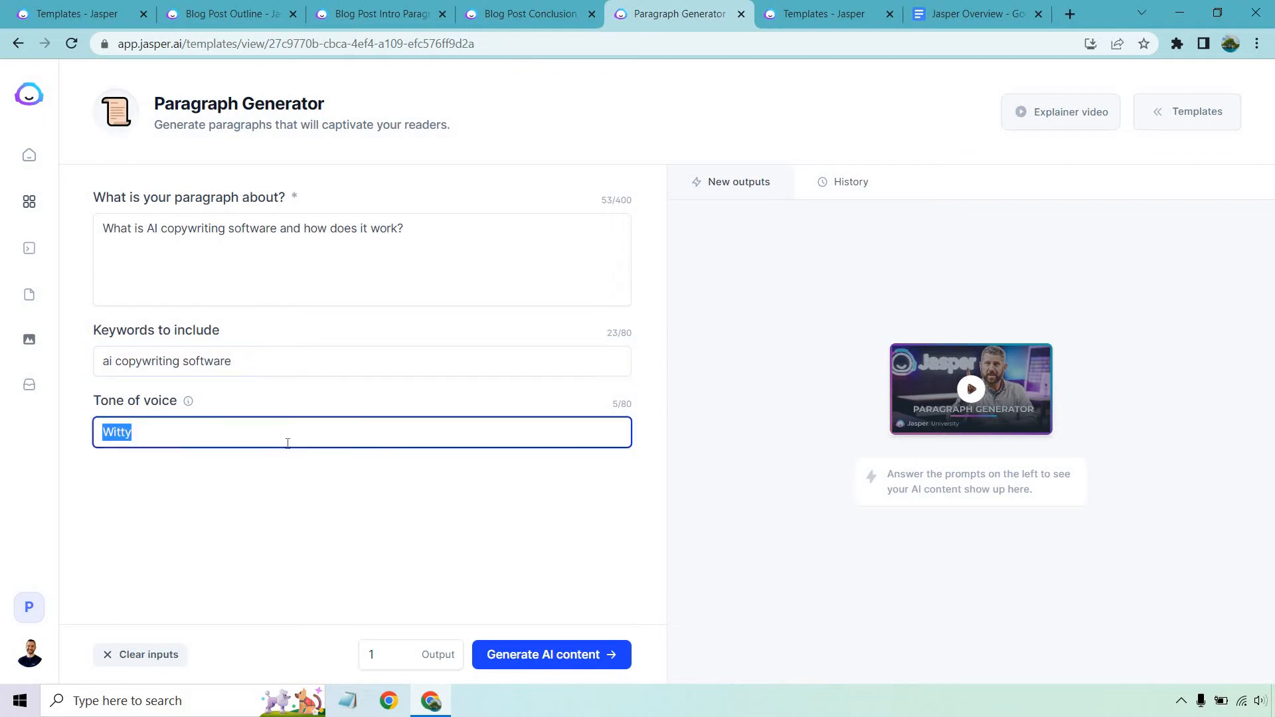
type("Excited")
left_click(462, 490)
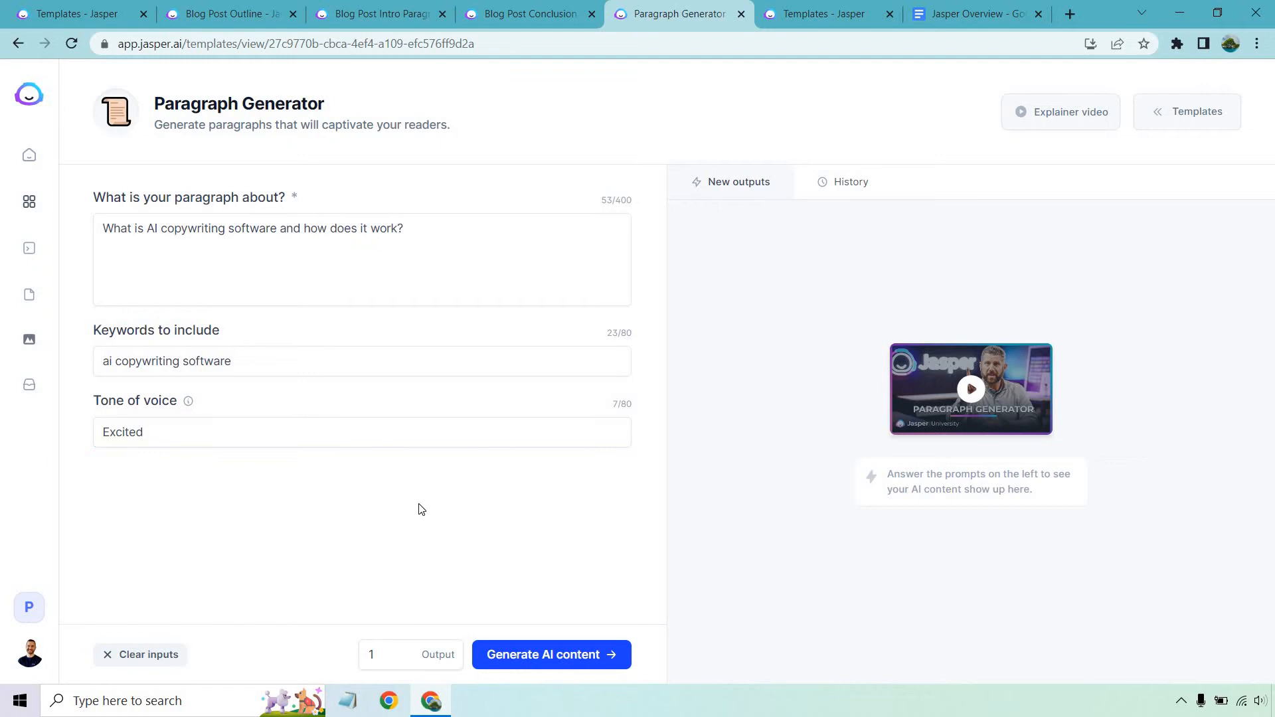
left_click(548, 654)
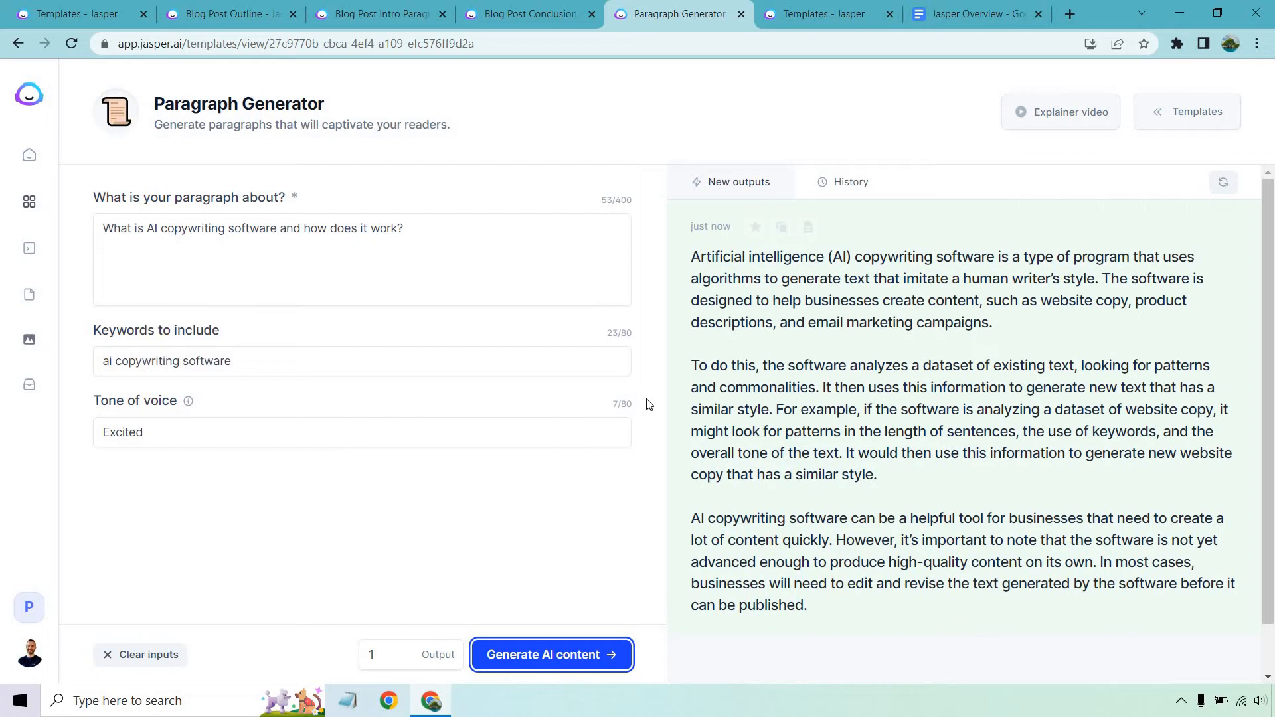
left_click(782, 229)
Paste the generated paragraphs under the first question, bold that question, and remove the extra blank line.
left_click(976, 14)
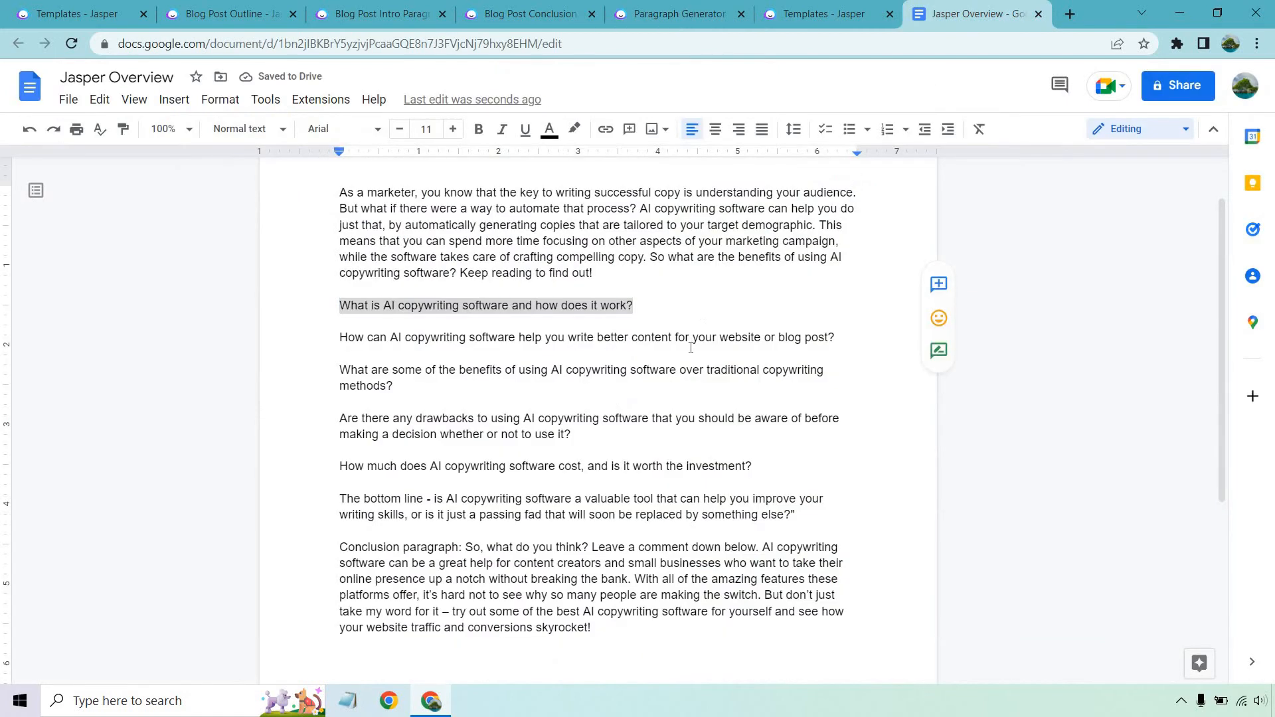
left_click(697, 311)
key("Return")
key("Return")
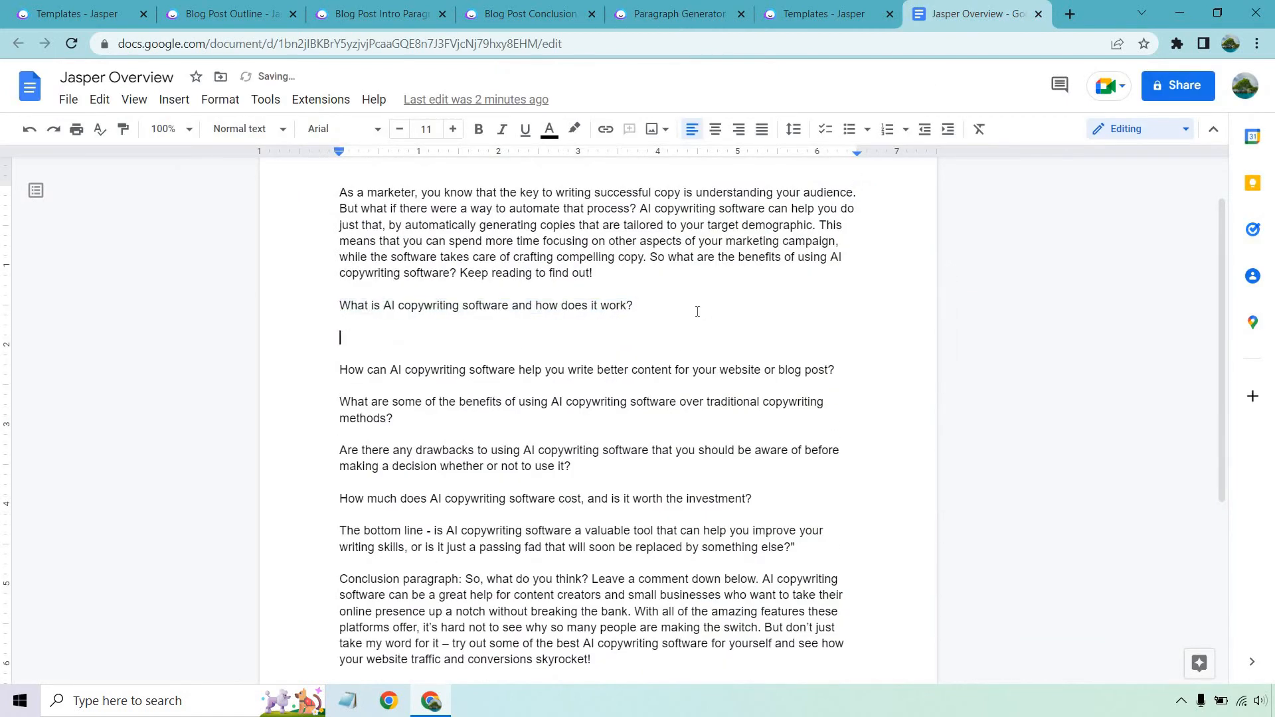
key("ctrl+v")
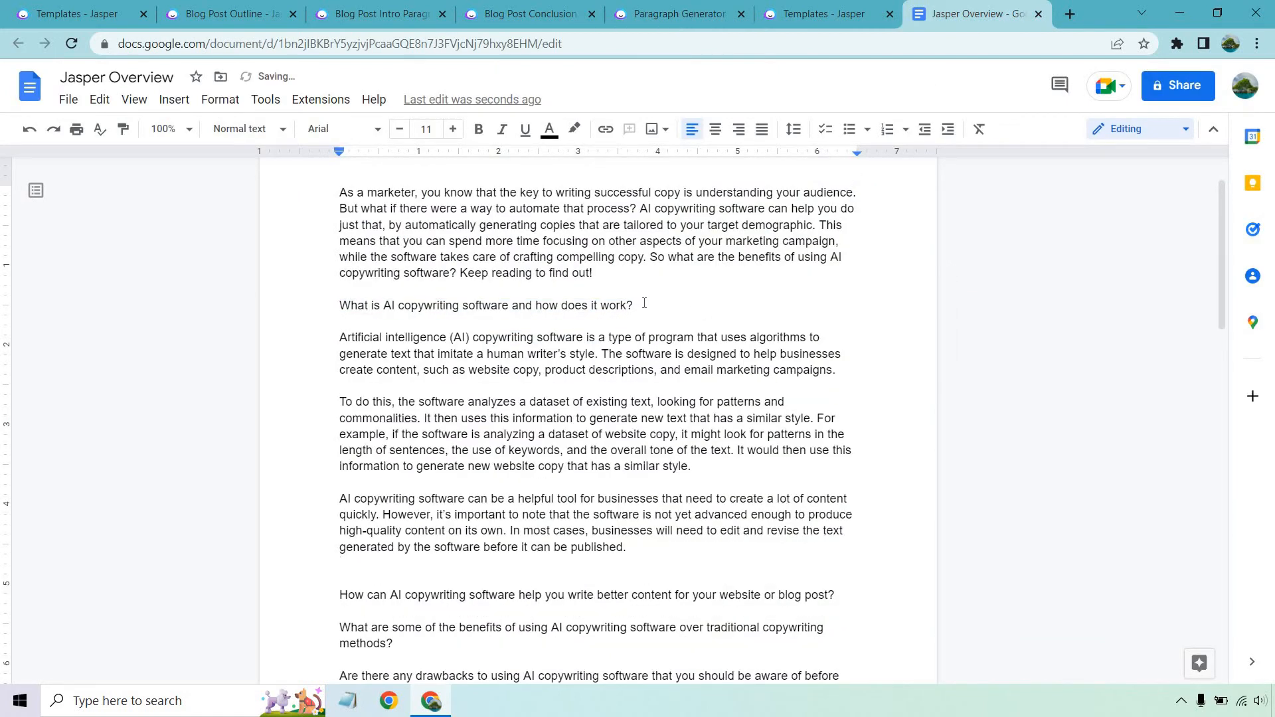
left_click_drag(635, 305, 293, 309)
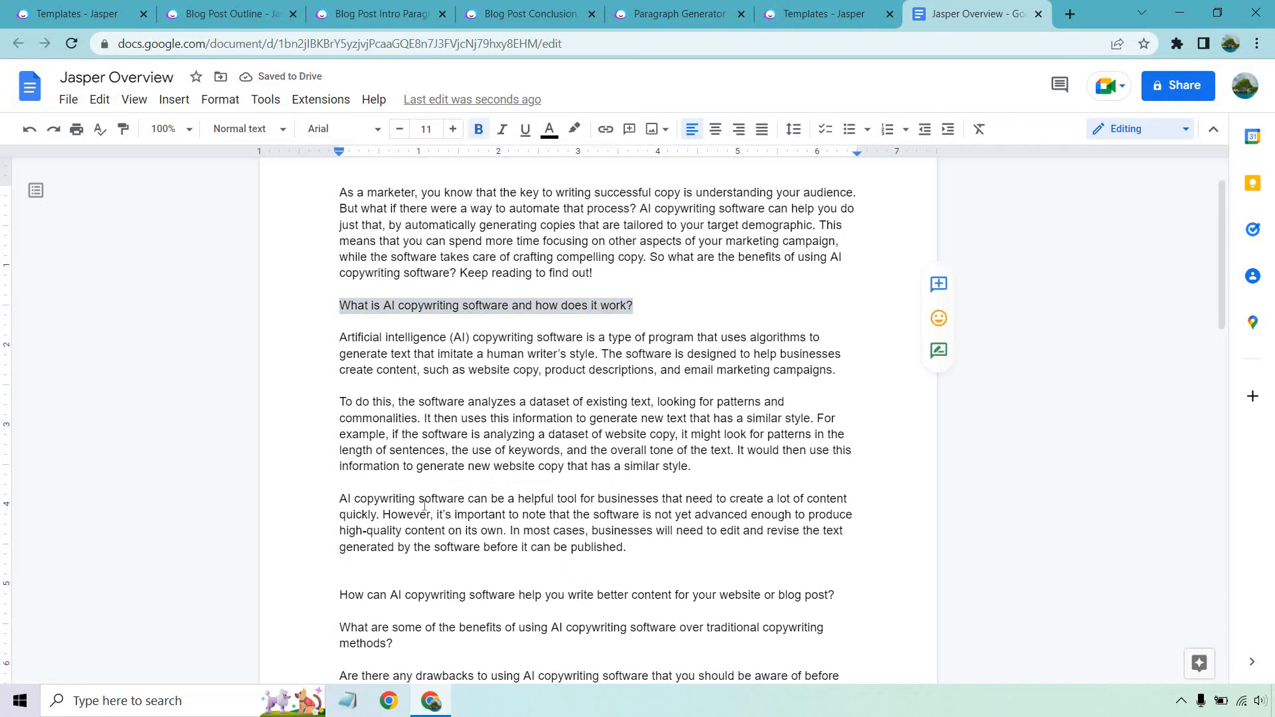
left_click(478, 128)
left_click(391, 569)
key("BackSpace")
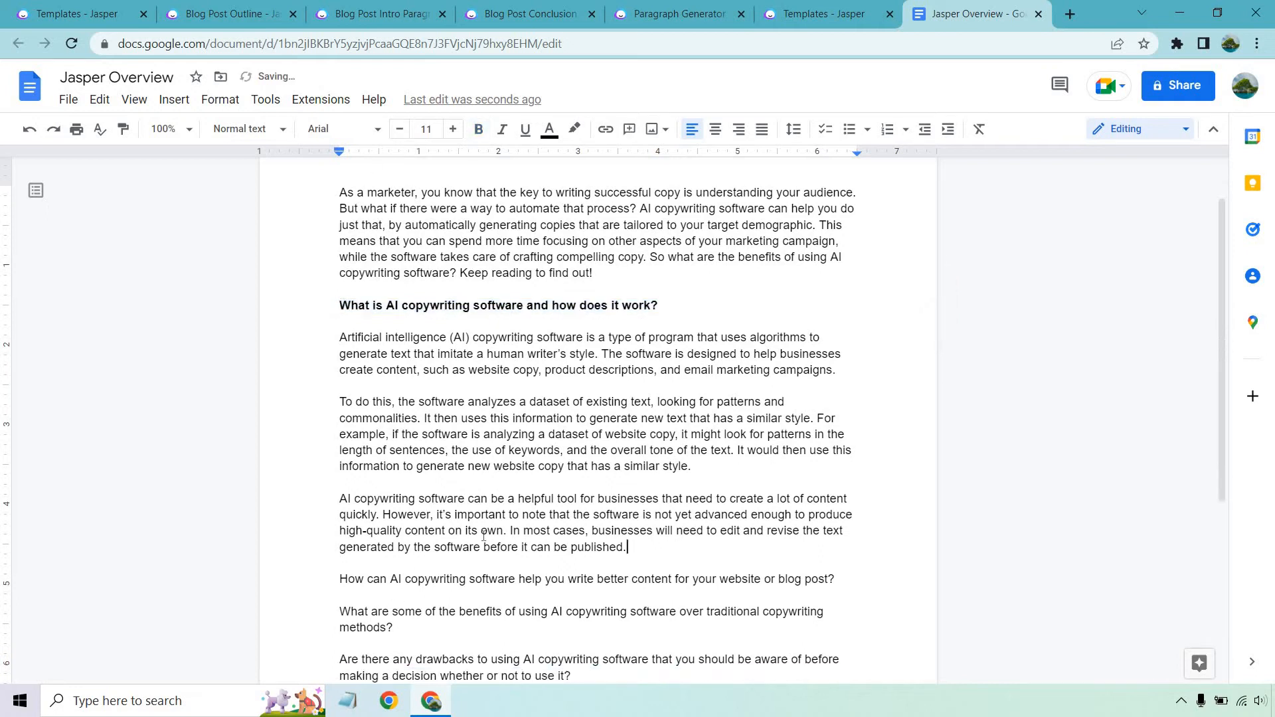
Select the second outline question in the document.
scroll(555, 512, "down", 1)
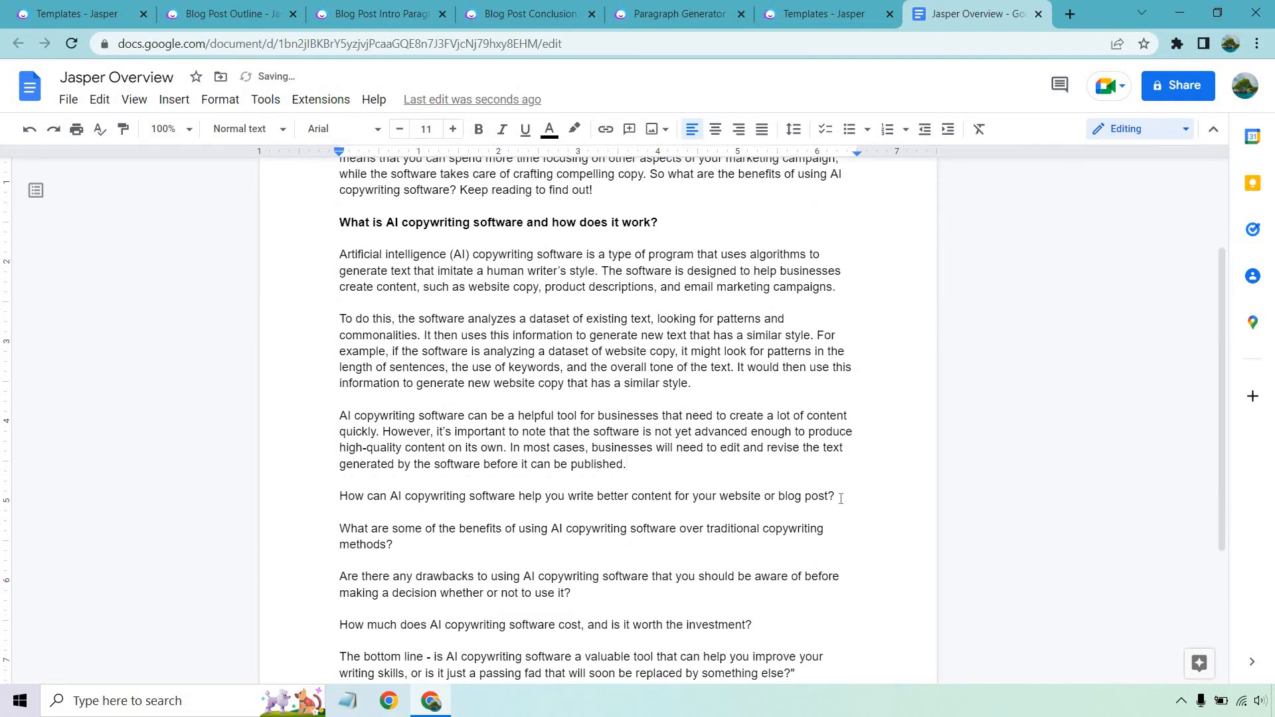
left_click_drag(840, 497, 342, 499)
left_click(679, 14)
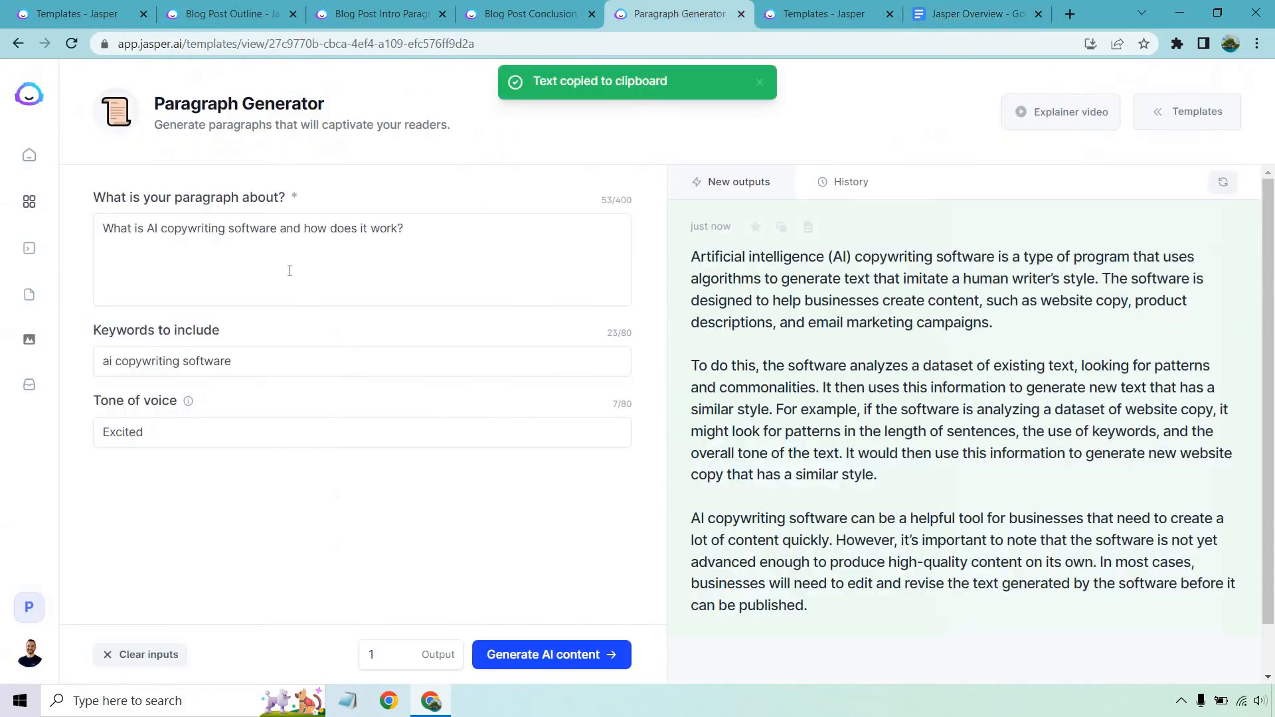
Replace the topic with the second question, clear the old output, and generate a new paragraph.
triple_click(269, 263)
key("ctrl+v")
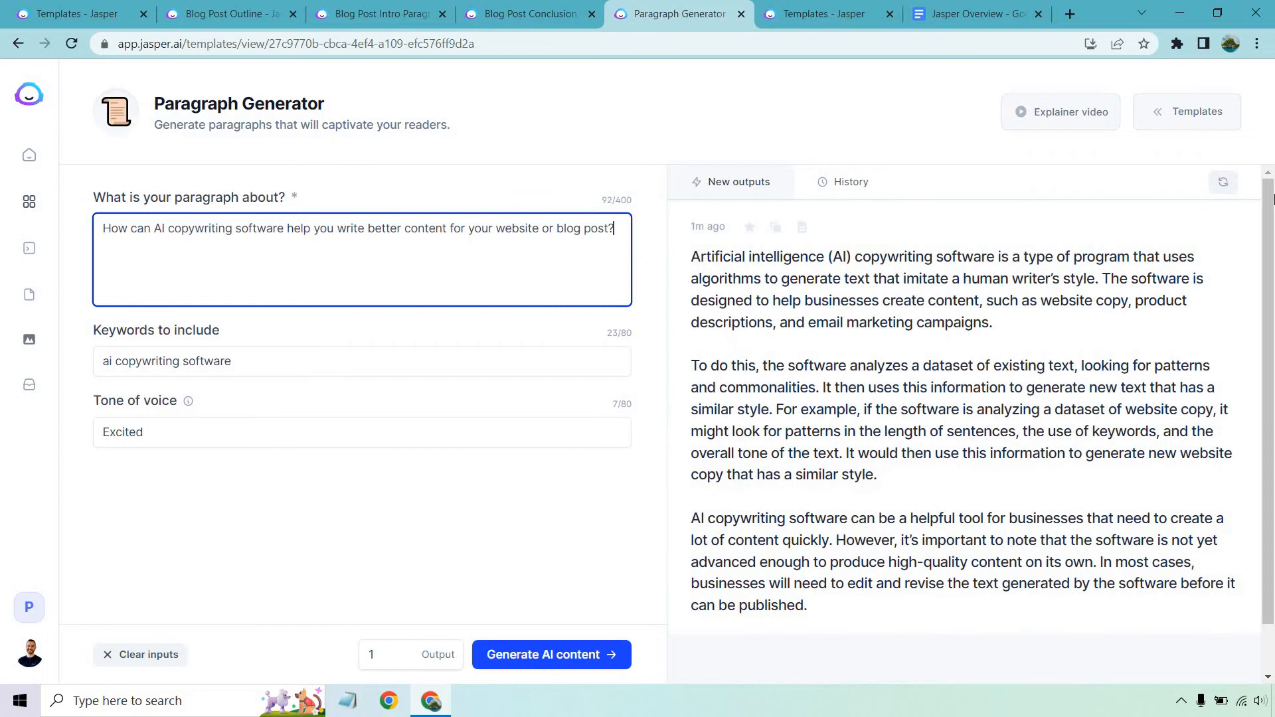
left_click(1223, 182)
left_click(565, 649)
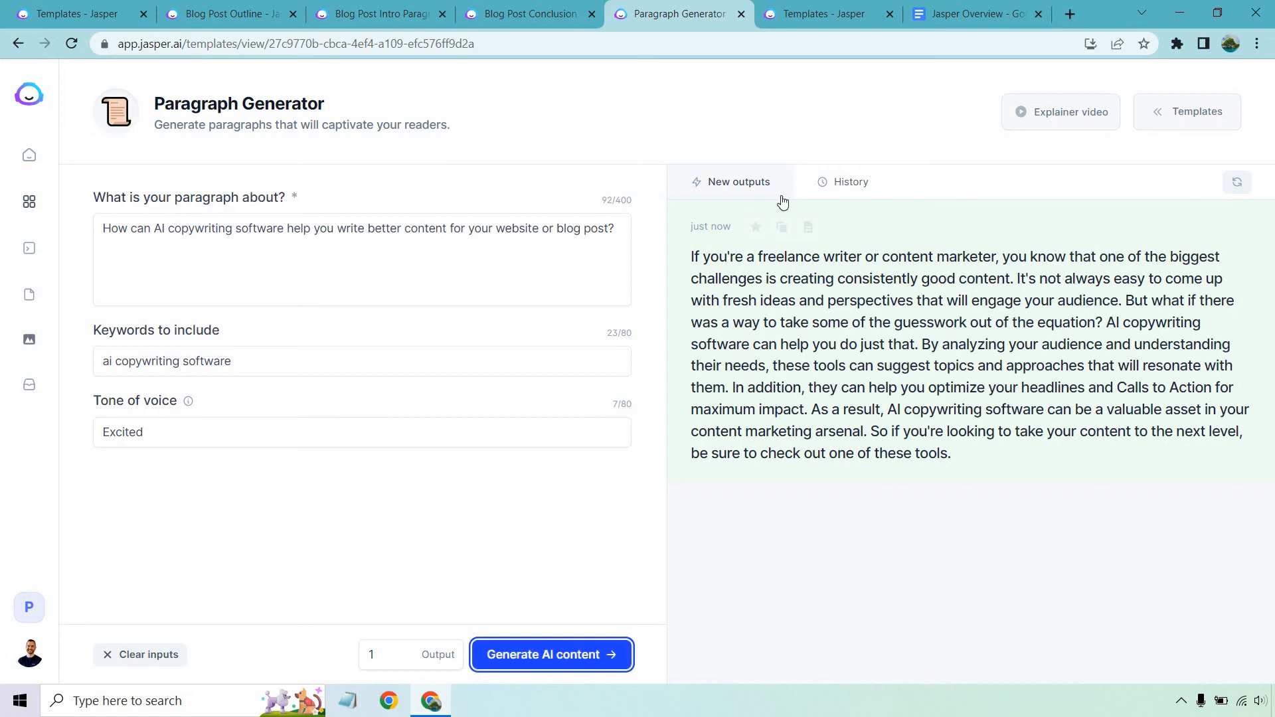
Paste the website-or-blog paragraph under the second question in 'Jasper Overview', then return to Jasper Templates.
left_click(781, 227)
left_click(934, 6)
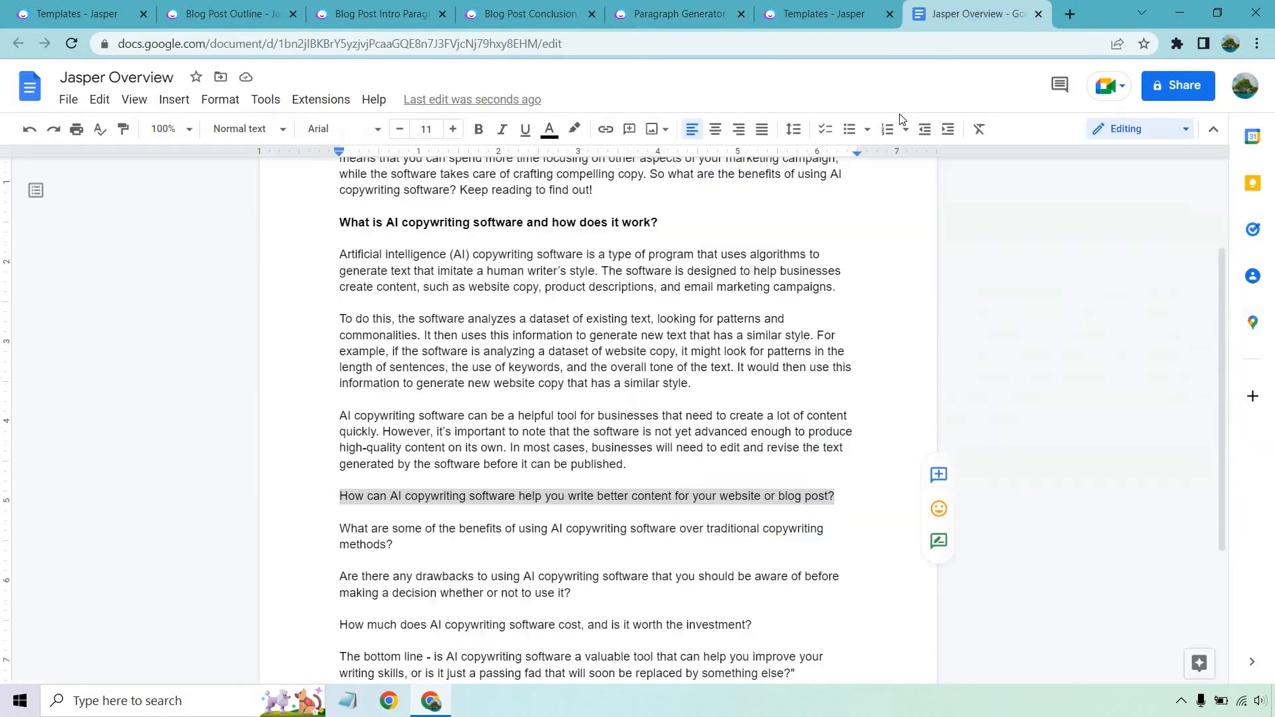
key("ctrl+v")
scroll(742, 298, "up", 5)
scroll(742, 298, "up", 1)
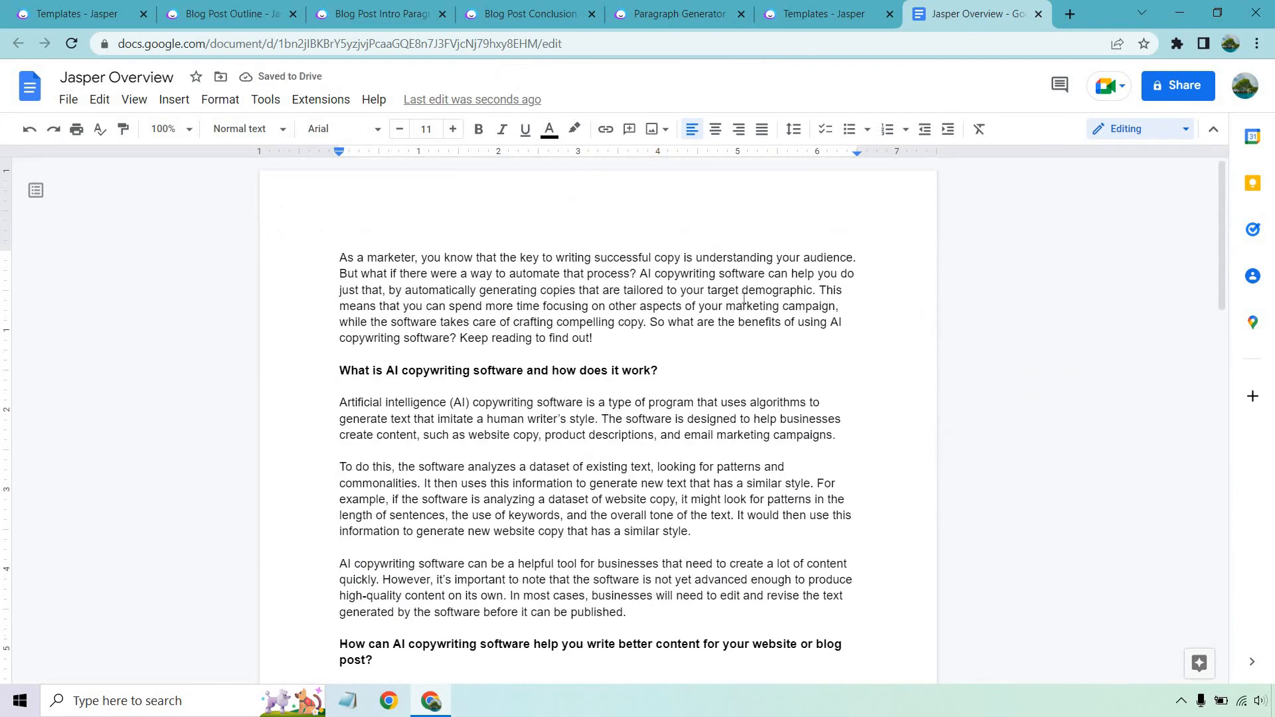
scroll(742, 298, "down", 4)
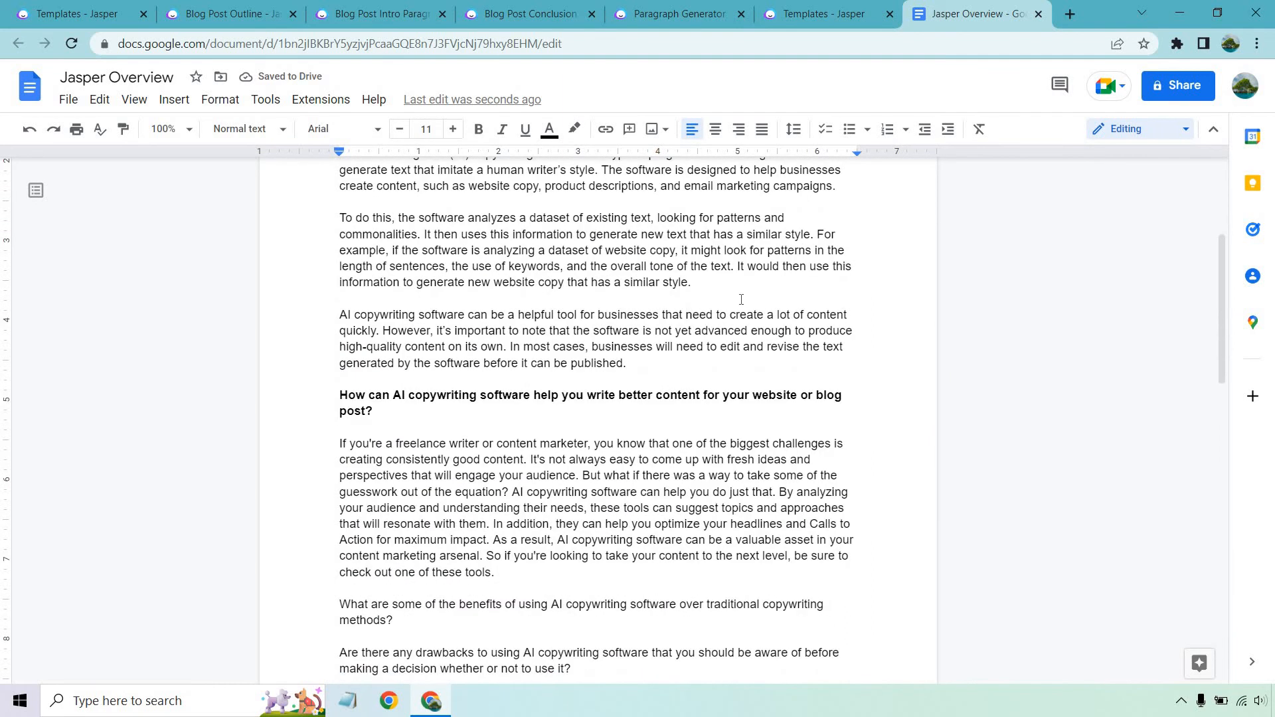
scroll(742, 298, "up", 4)
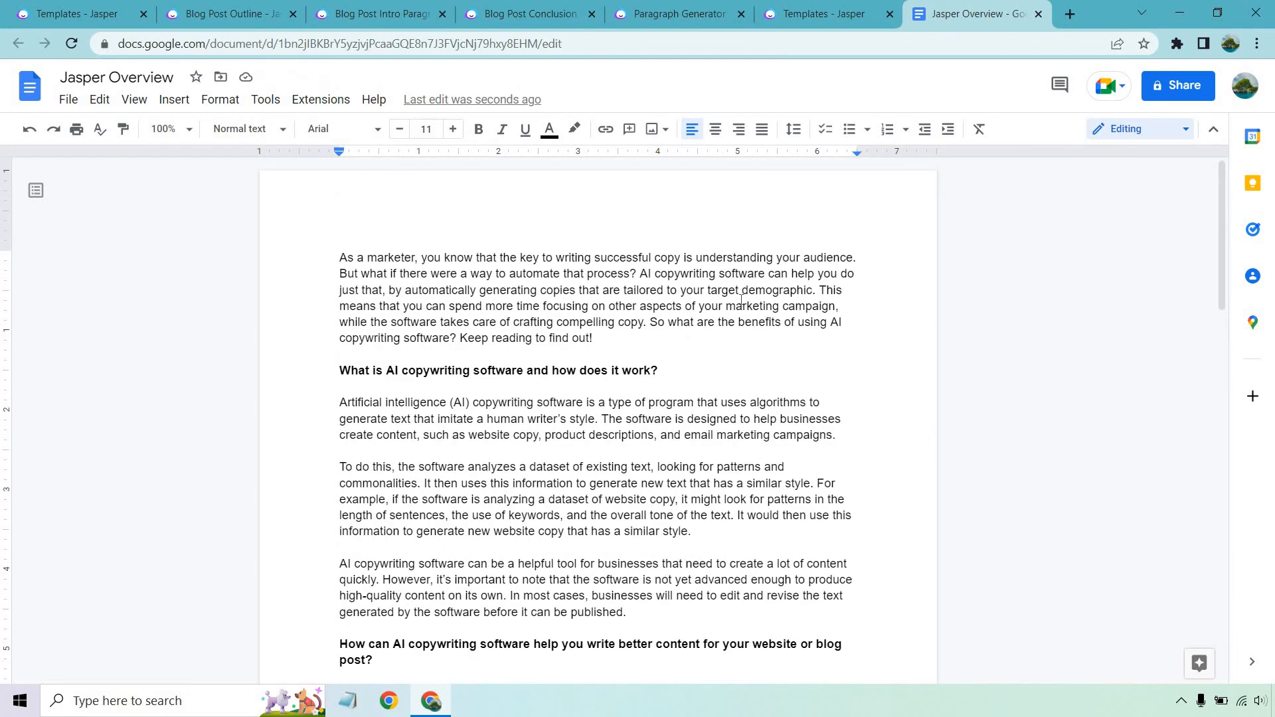
left_click(804, 12)
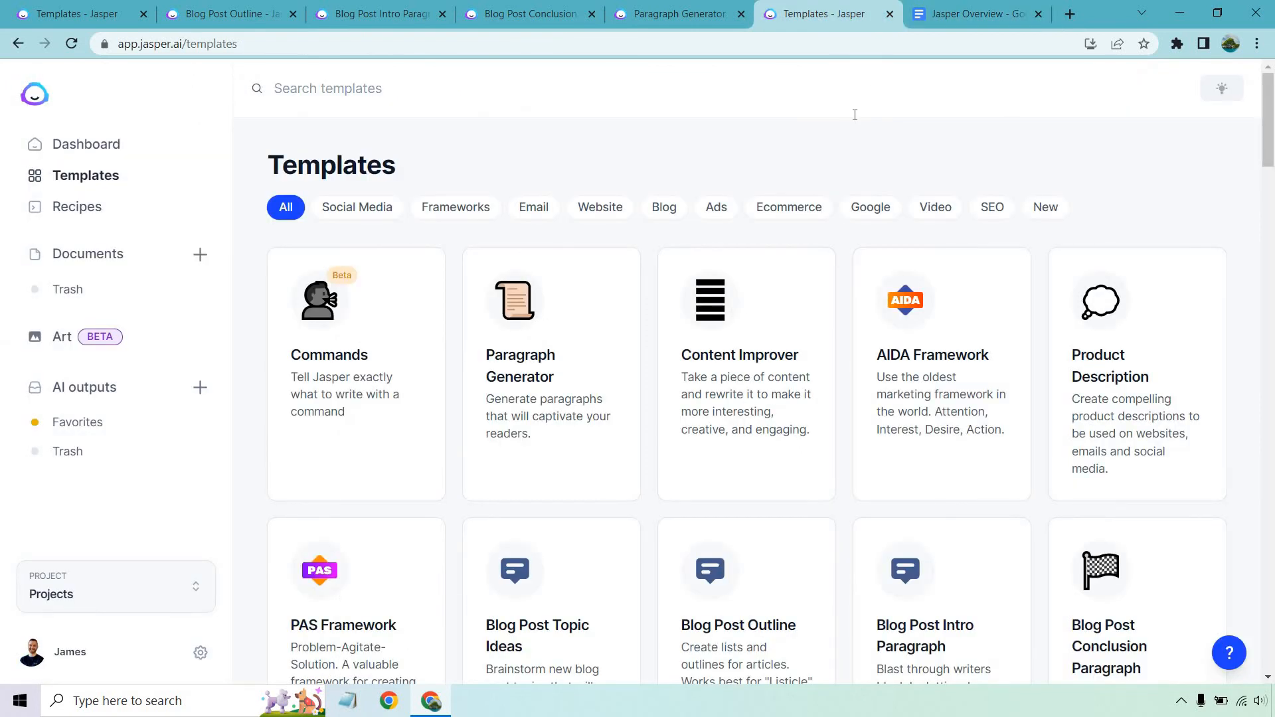
scroll(970, 304, "down", 20)
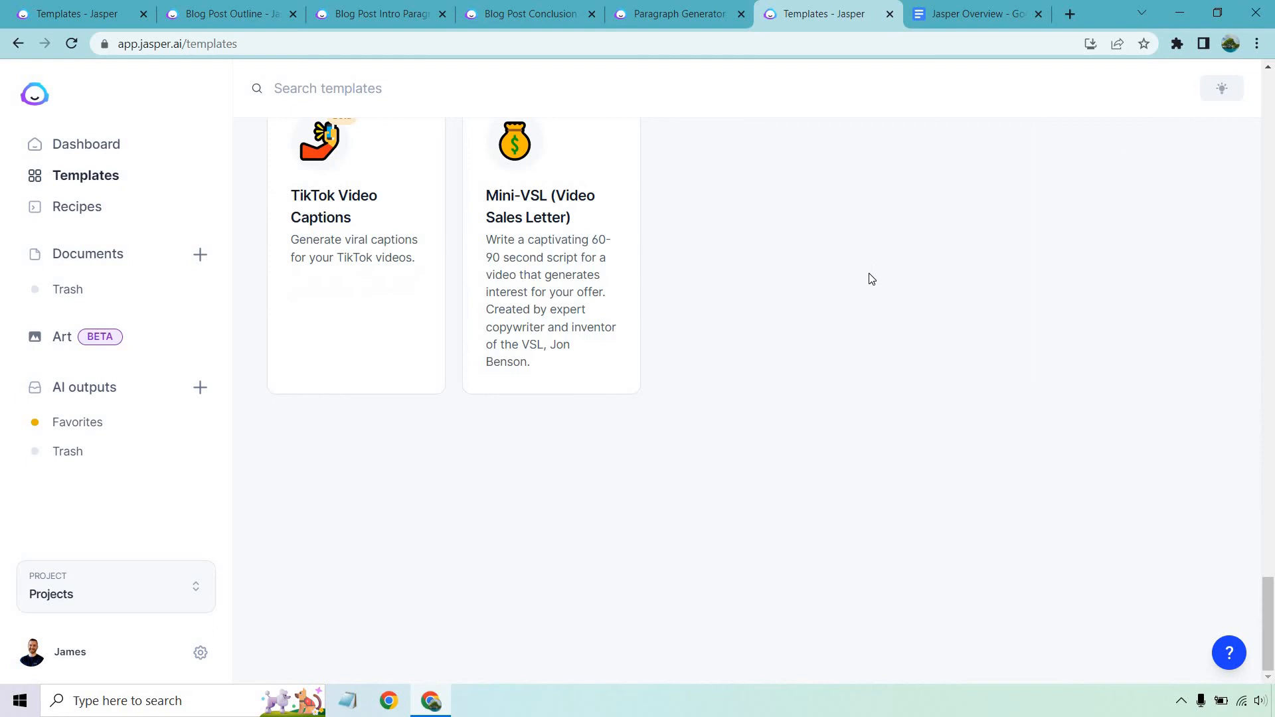
scroll(871, 332, "up", 3)
scroll(797, 355, "down", 2)
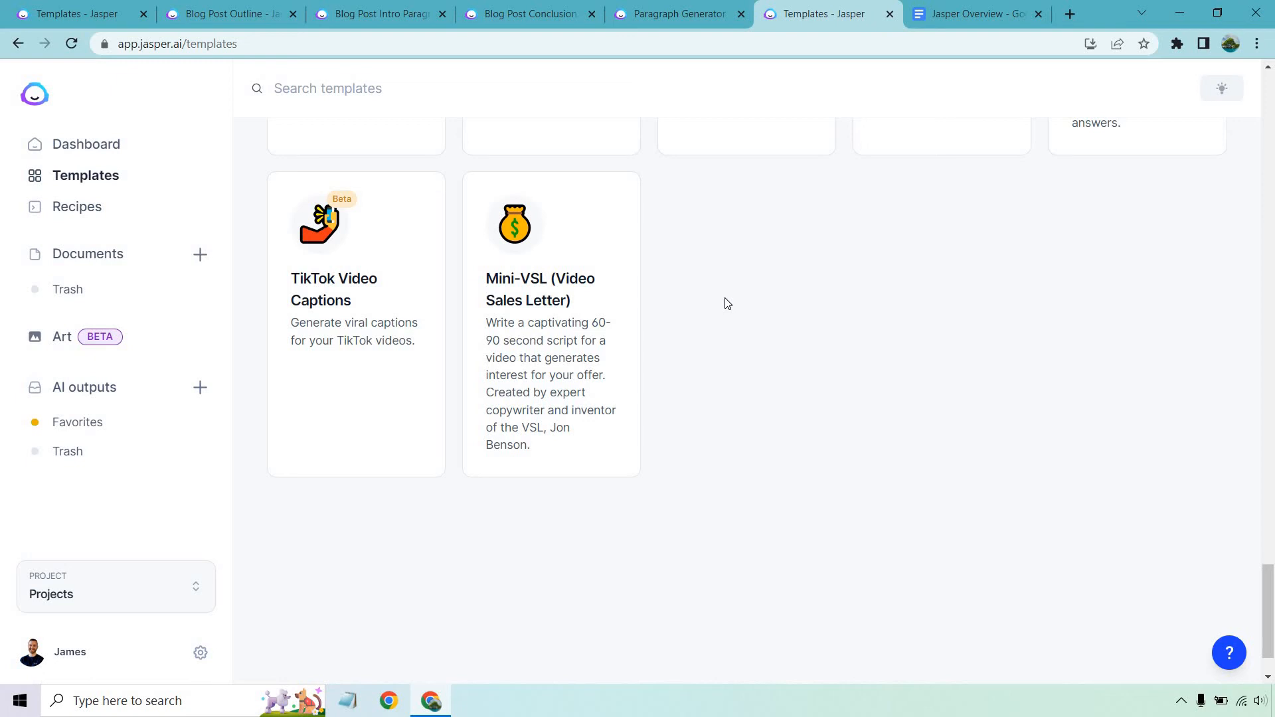
scroll(1098, 416, "up", 5)
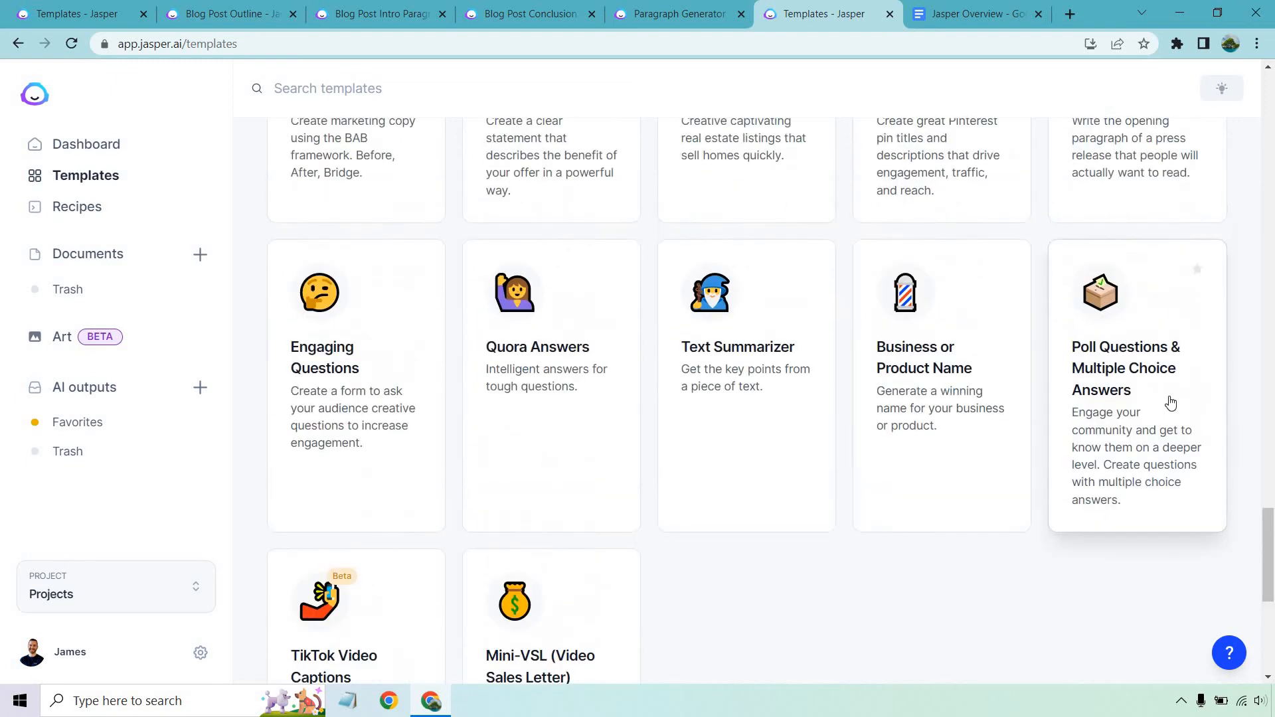
scroll(1255, 307, "up", 10)
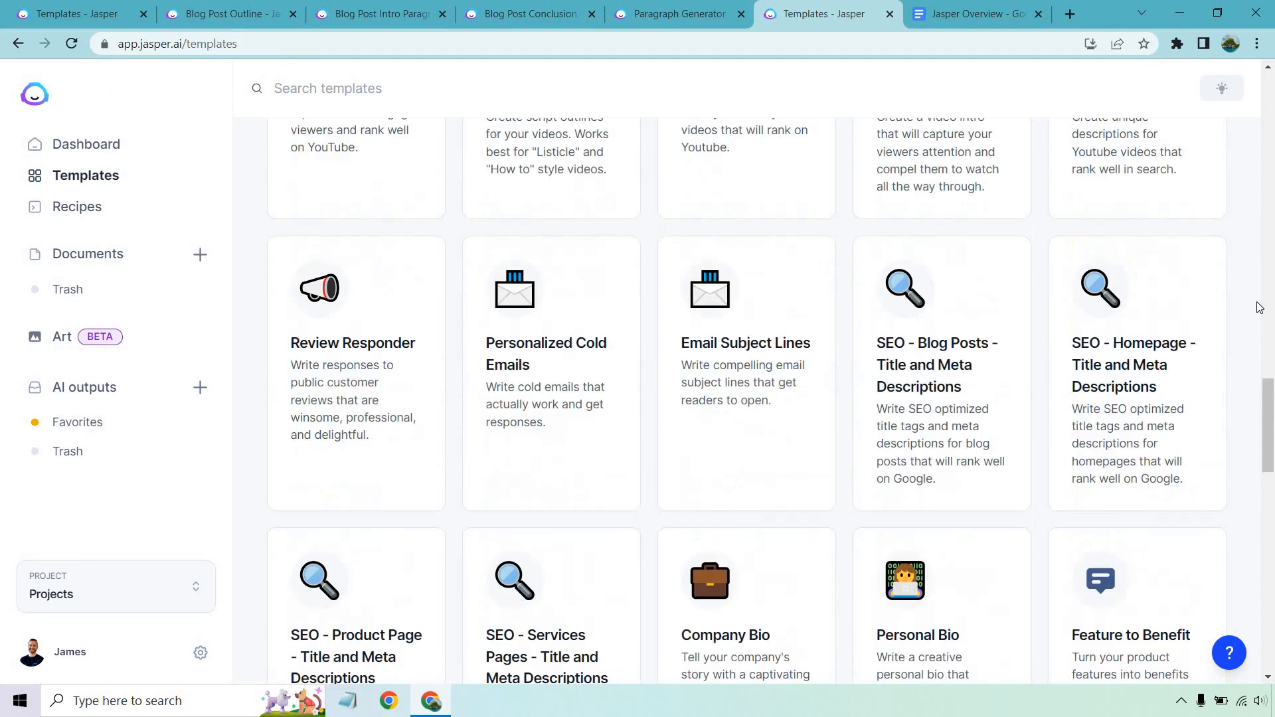
scroll(1259, 308, "up", 15)
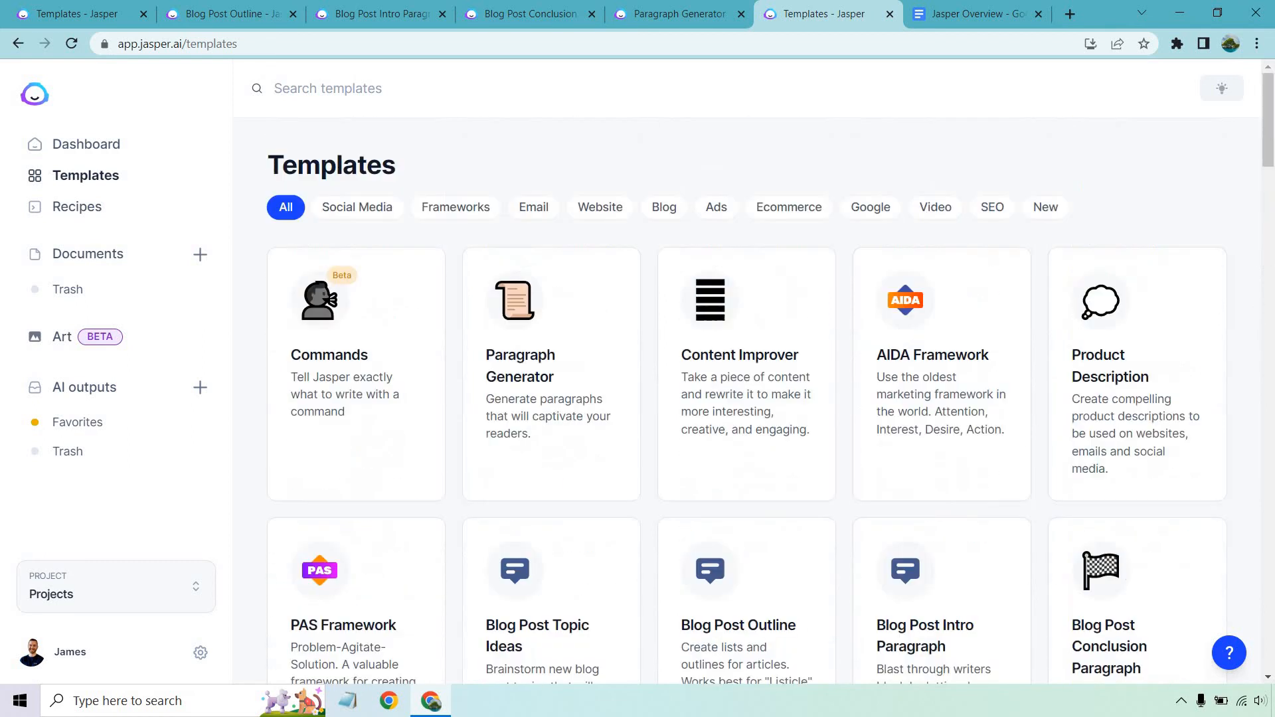